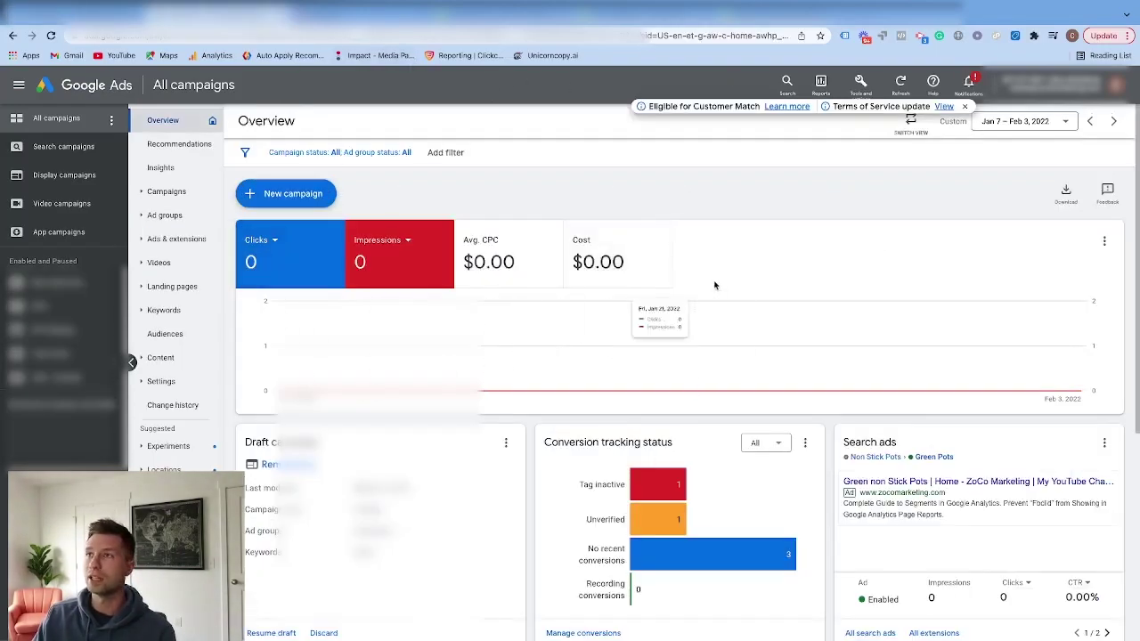
Open the account's conversion actions and start a new conversion action for a website.
{"action": "left_click", "coordinate": [964, 106]}
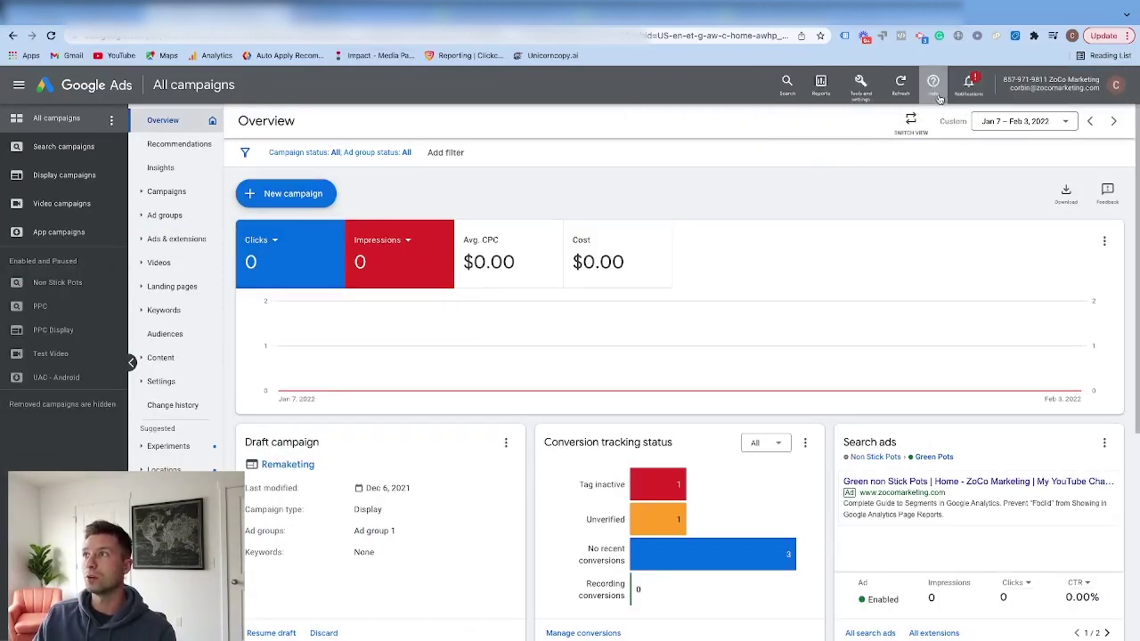
{"action": "left_click", "coordinate": [872, 94]}
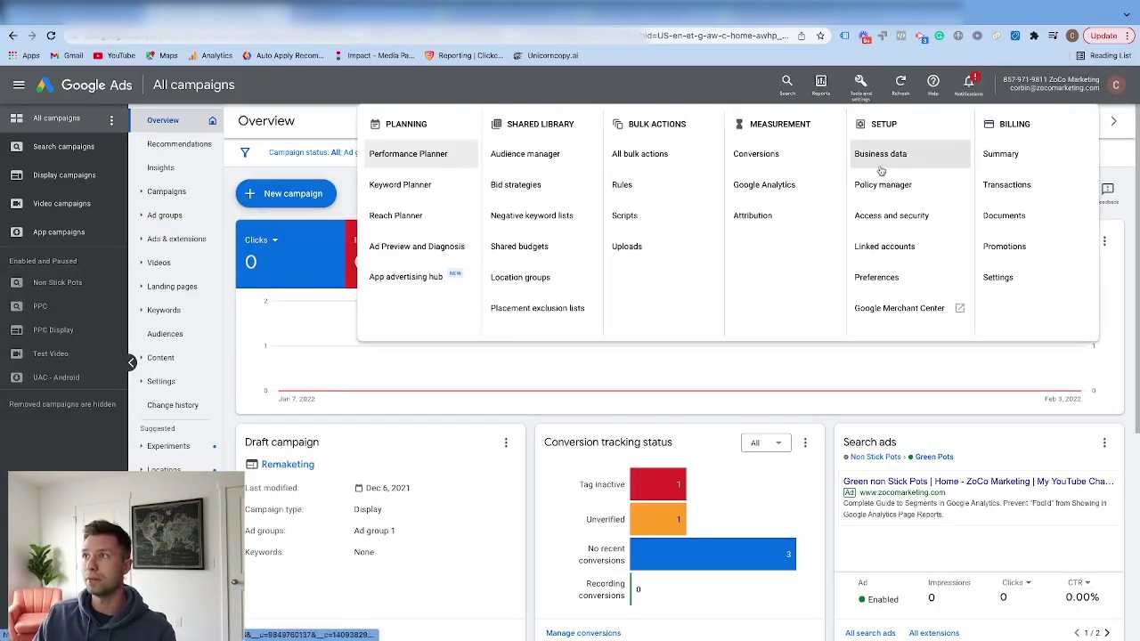
{"action": "left_click", "coordinate": [770, 155]}
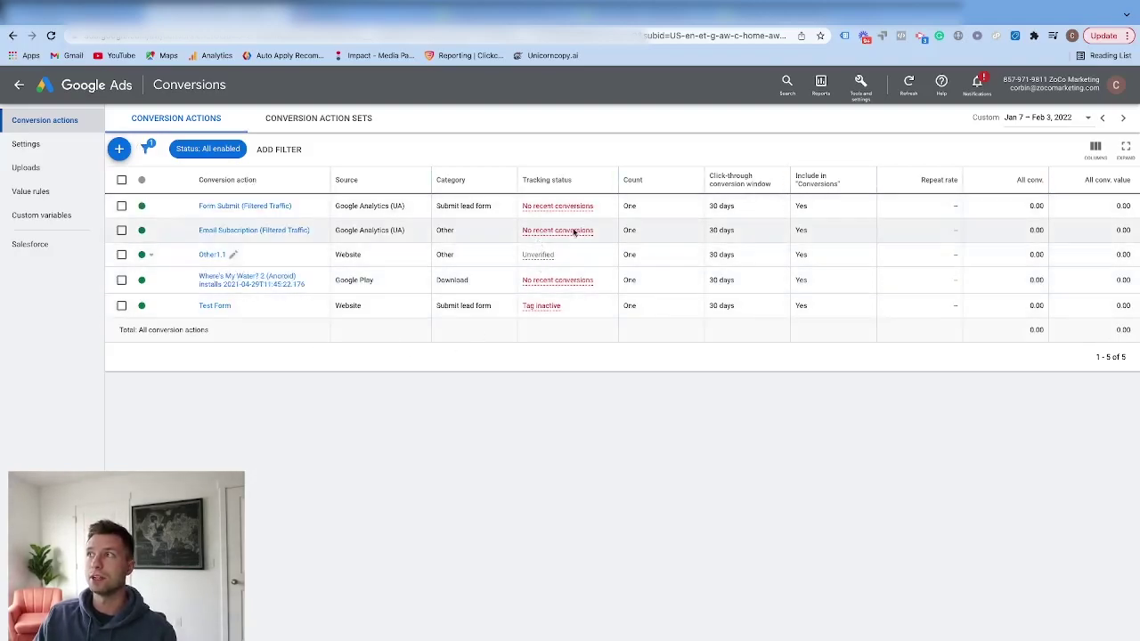
{"action": "left_click", "coordinate": [119, 150]}
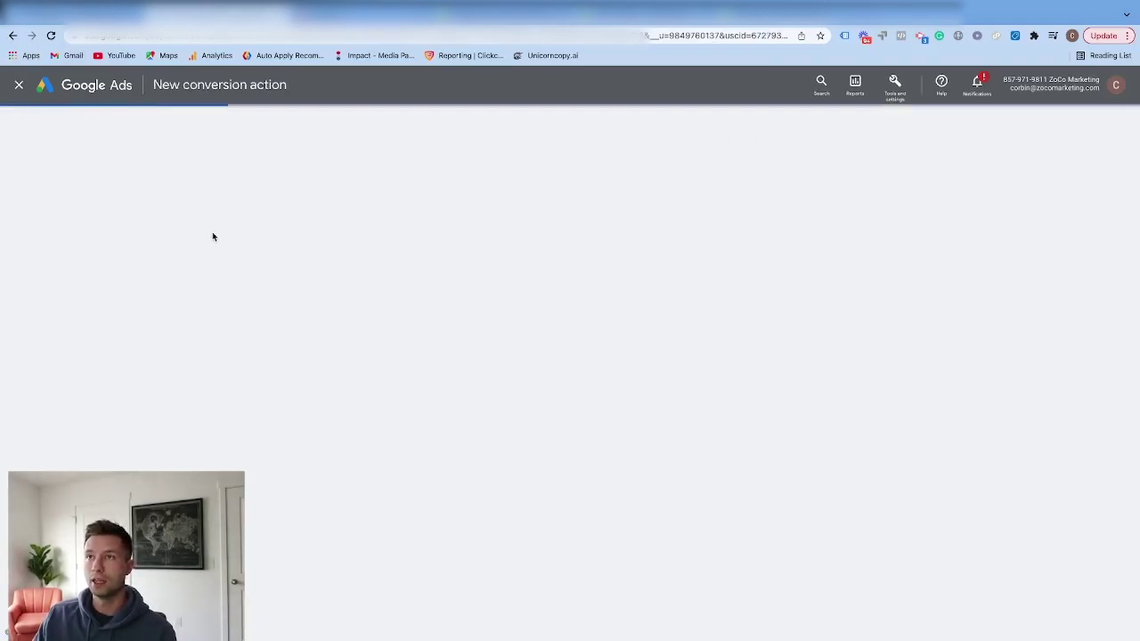
{"action": "left_click", "coordinate": [360, 239]}
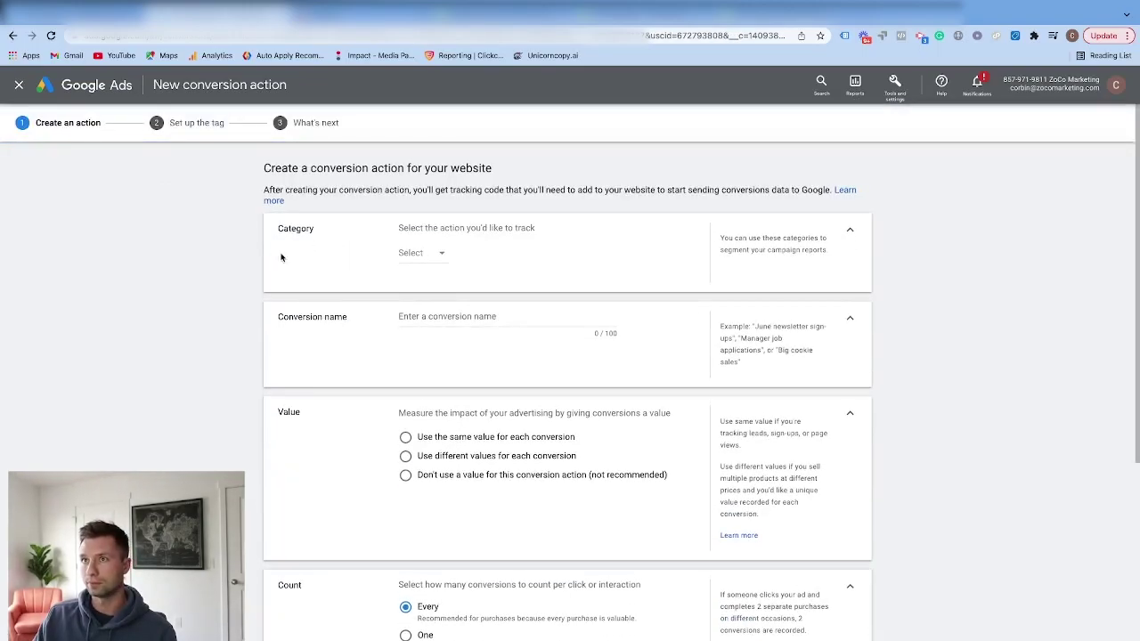
Set the conversion category to Purchase and name the conversion "Purchase (shopify)".
{"action": "left_click", "coordinate": [422, 257]}
{"action": "left_click", "coordinate": [431, 285]}
{"action": "left_click", "coordinate": [443, 317]}
{"action": "type", "text": "(shopify"}
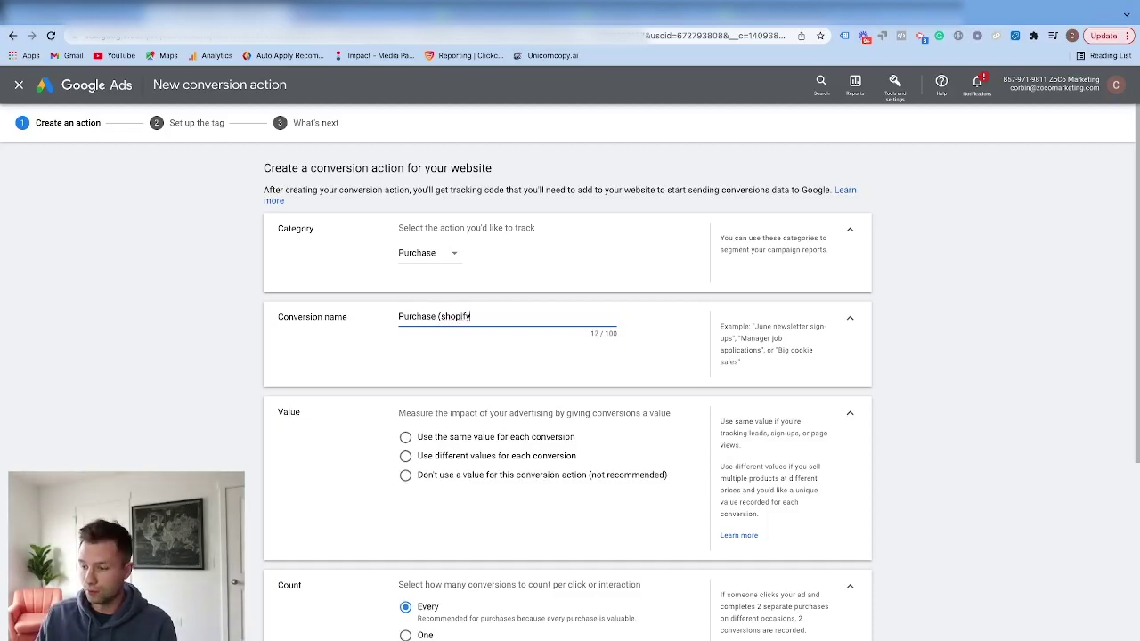
Use different values for each conversion, keeping a default value of 1 US dollar.
{"action": "scroll", "coordinate": [481, 343], "scroll_direction": "down", "scroll_amount": 1}
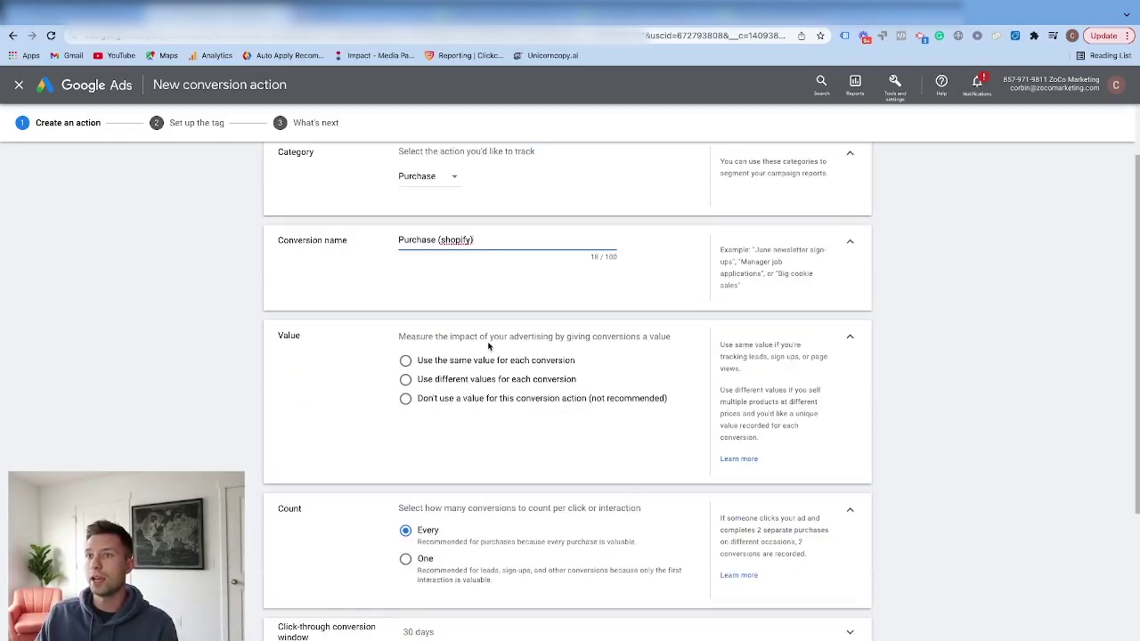
{"action": "left_click", "coordinate": [405, 381]}
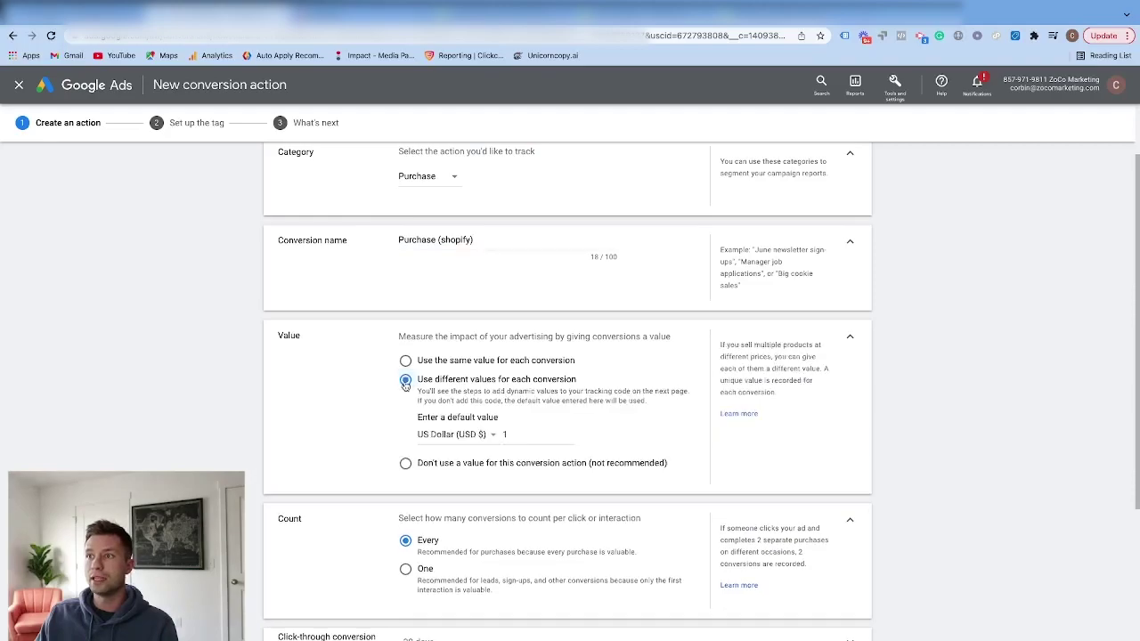
{"action": "left_click", "coordinate": [522, 423]}
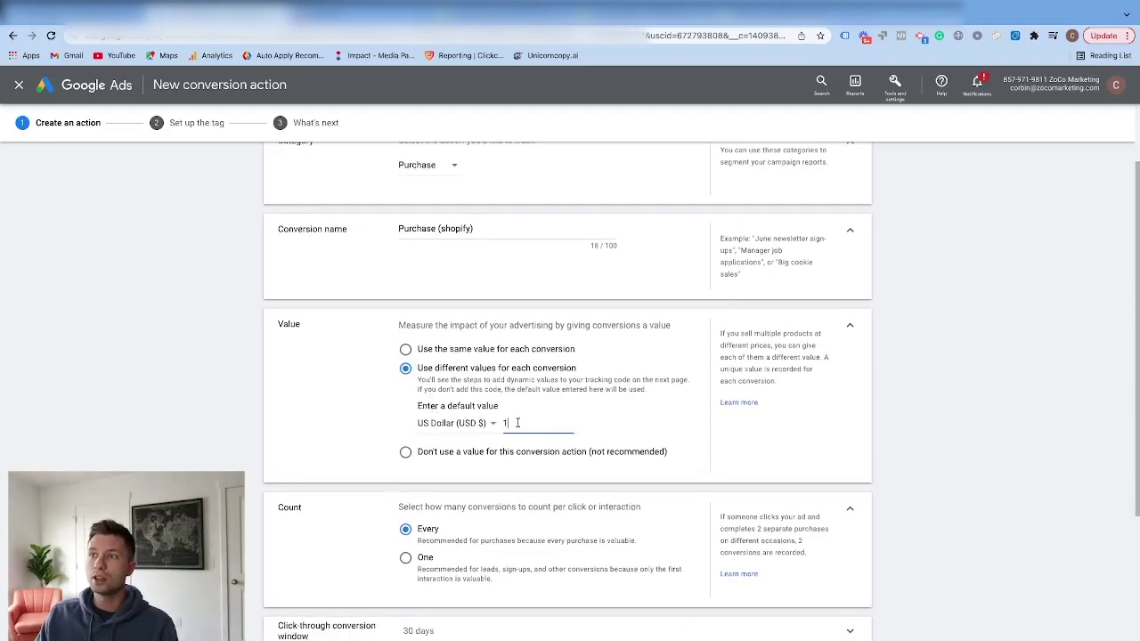
{"action": "double_click", "coordinate": [533, 423]}
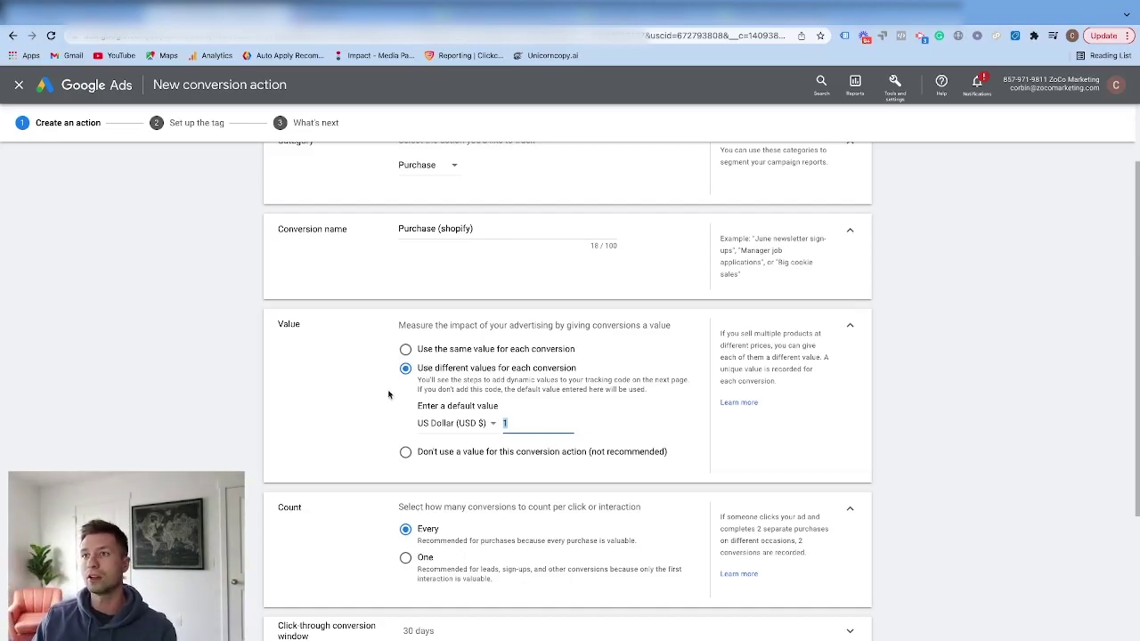
{"action": "left_click", "coordinate": [519, 422]}
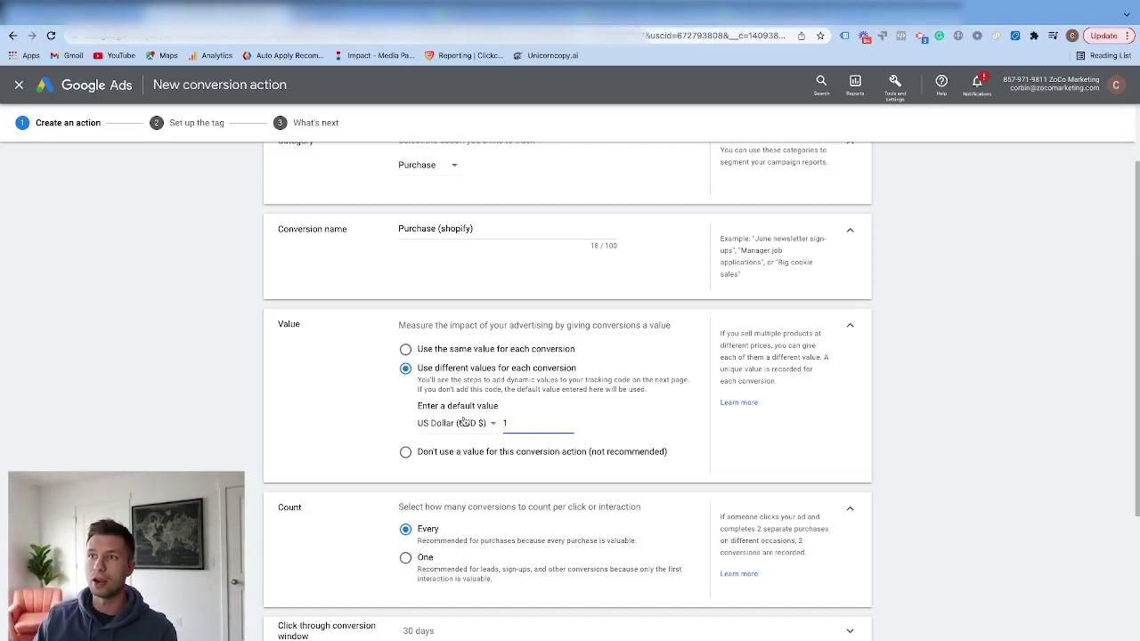
Review the count and attribution model settings, then create the conversion action and continue to tag setup.
{"action": "scroll", "coordinate": [371, 404], "scroll_direction": "down", "scroll_amount": 1}
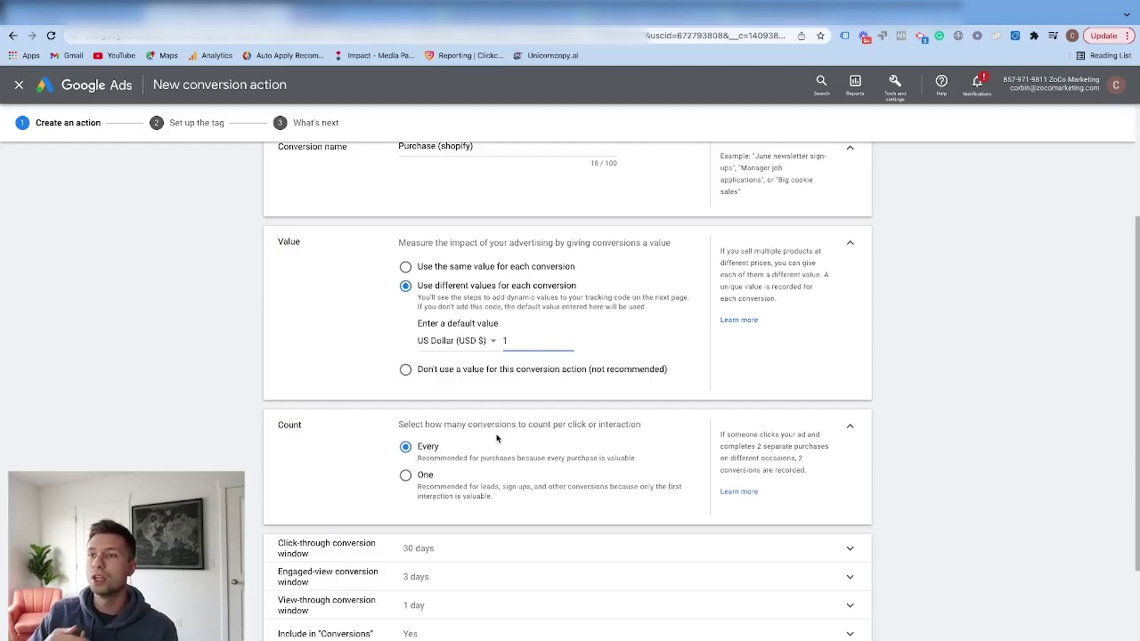
{"action": "scroll", "coordinate": [497, 440], "scroll_direction": "down", "scroll_amount": 1}
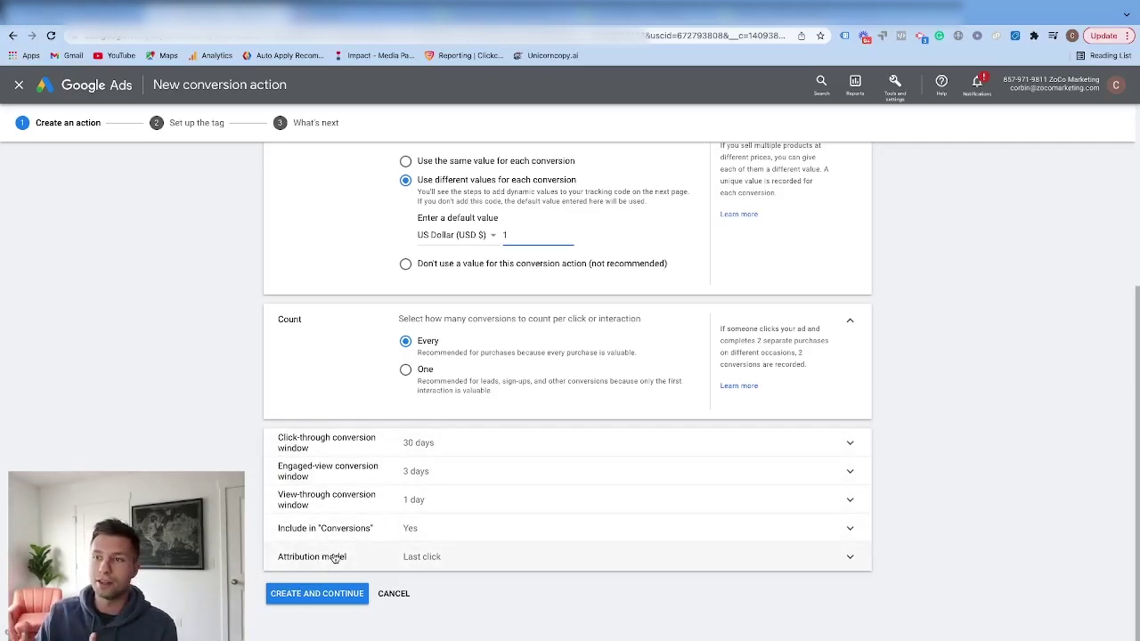
{"action": "left_click", "coordinate": [437, 561]}
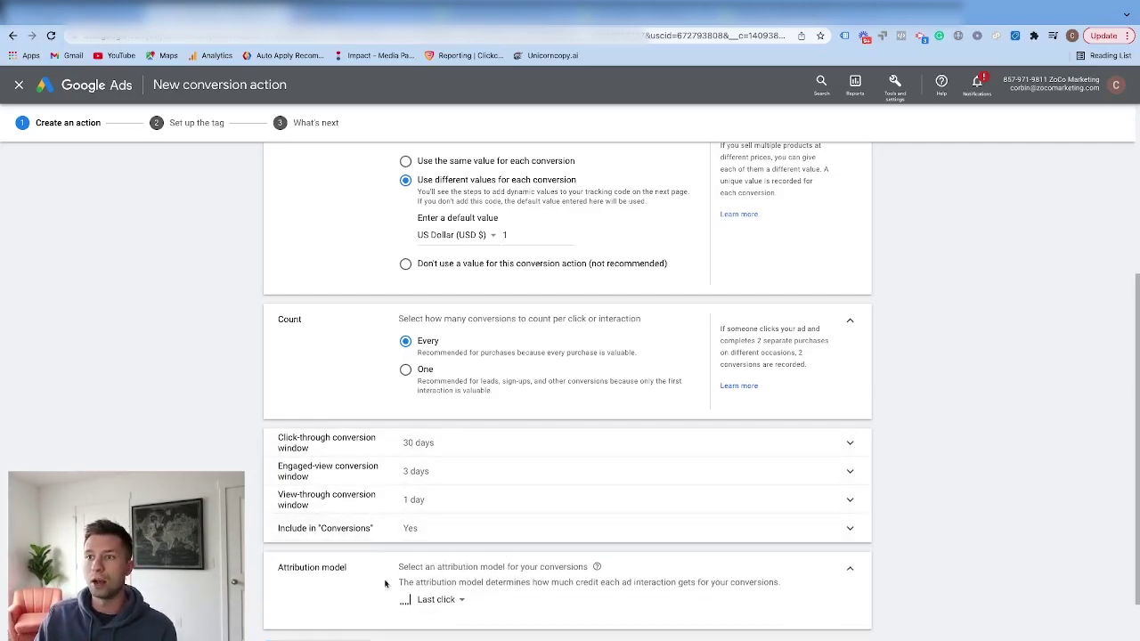
{"action": "left_click", "coordinate": [849, 511]}
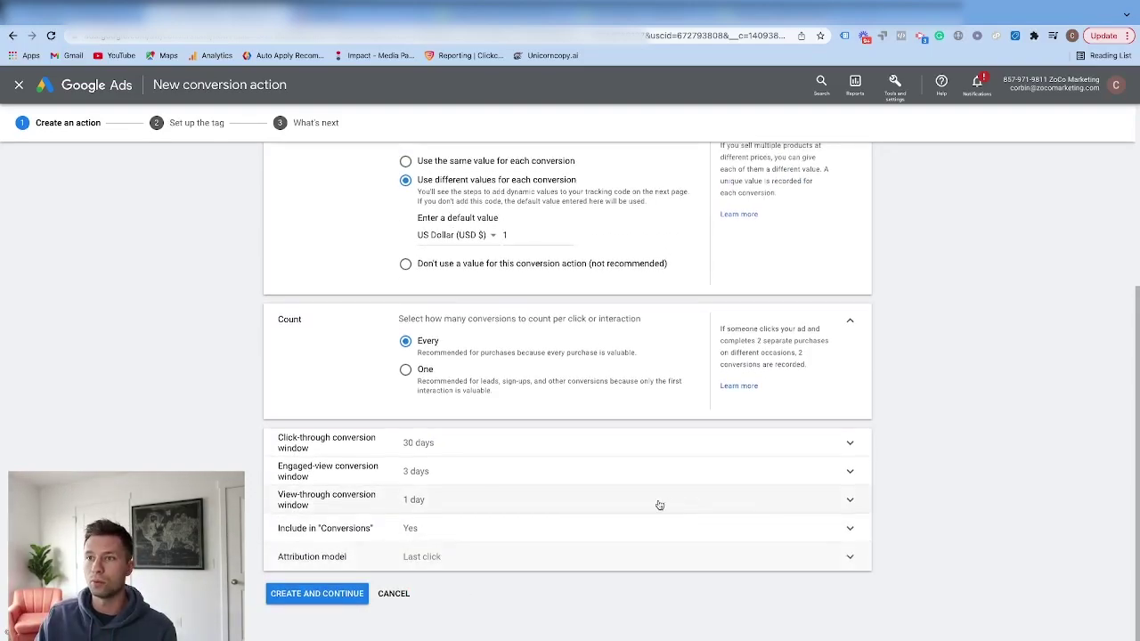
{"action": "left_click", "coordinate": [318, 594]}
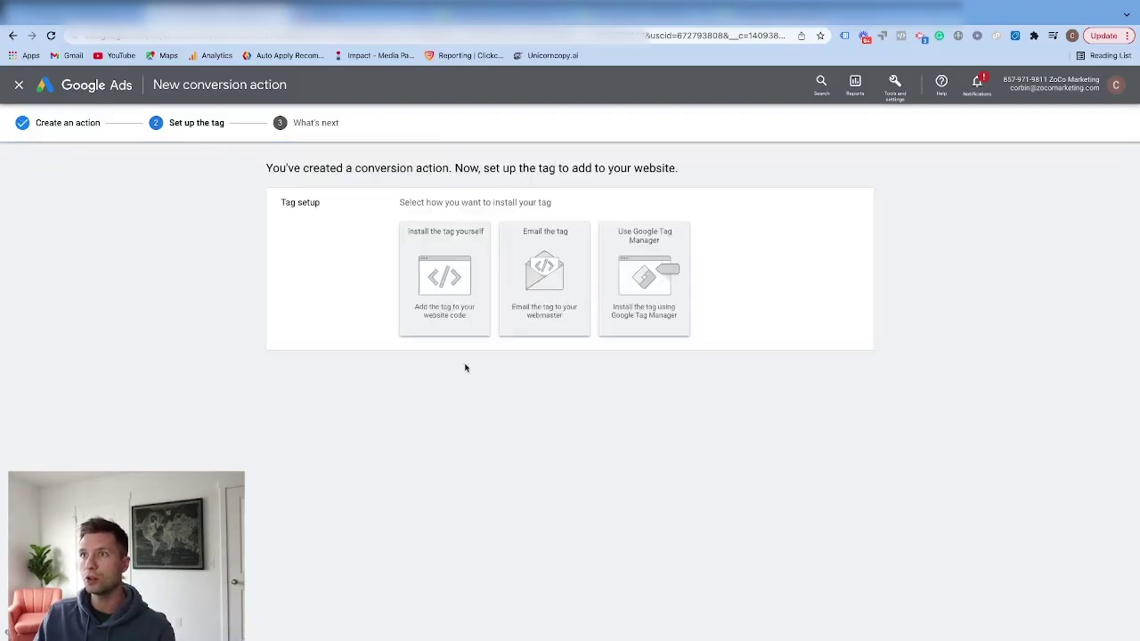
Choose to install the tag yourself and copy the full global site tag code.
{"action": "left_click", "coordinate": [450, 258]}
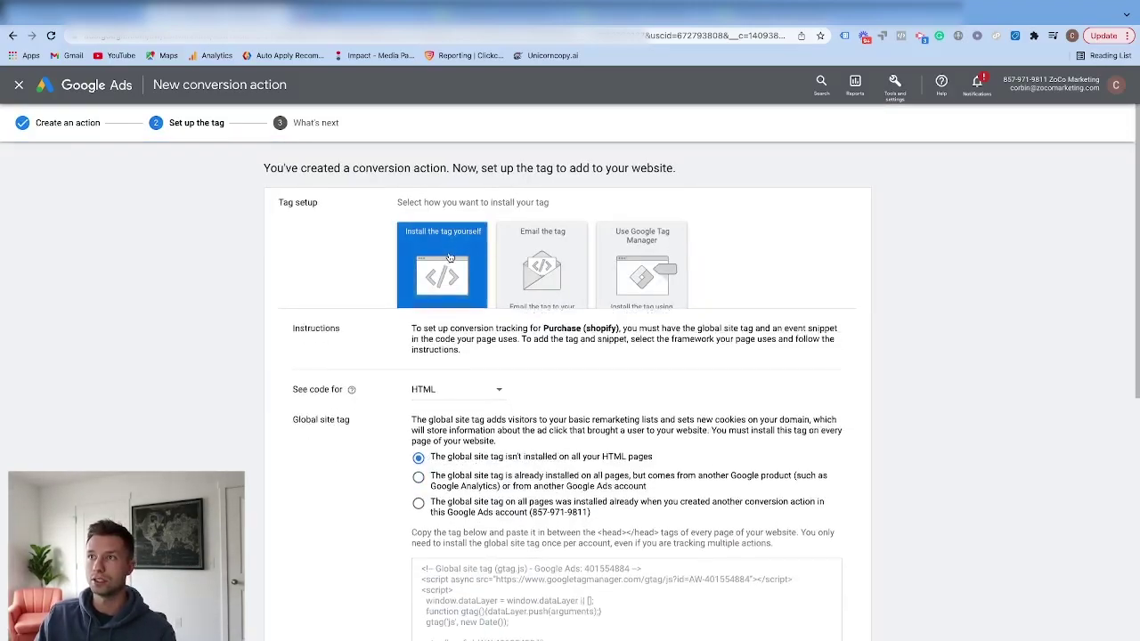
{"action": "scroll", "coordinate": [436, 303], "scroll_direction": "down", "scroll_amount": 1}
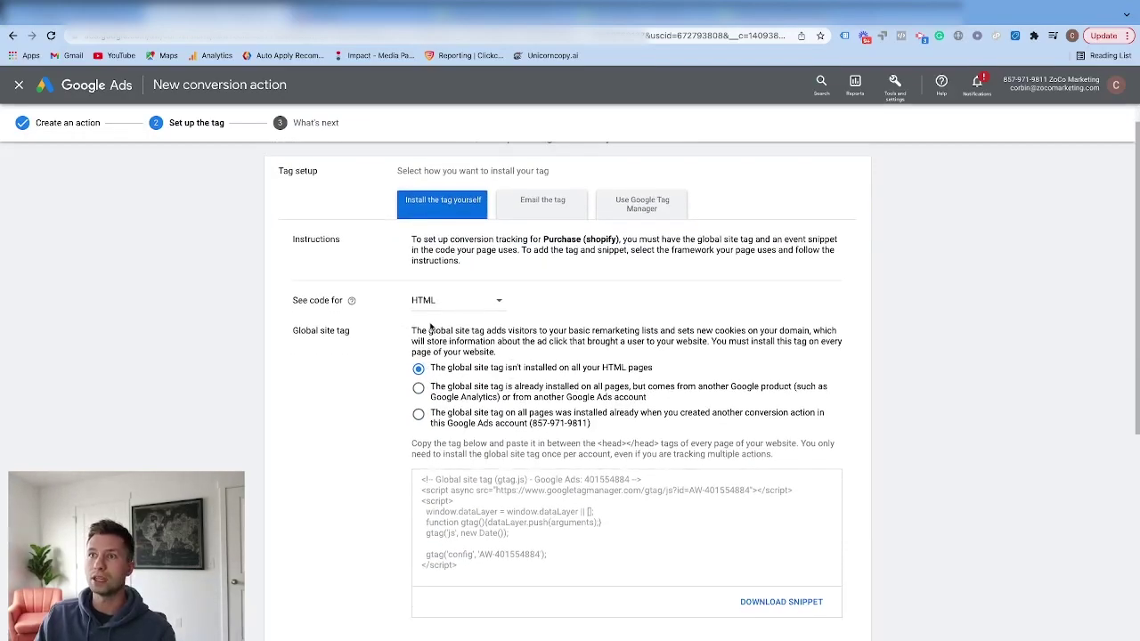
{"action": "scroll", "coordinate": [430, 326], "scroll_direction": "down", "scroll_amount": 1}
{"action": "left_click_drag", "start_coordinate": [291, 298], "coordinate": [364, 306]}
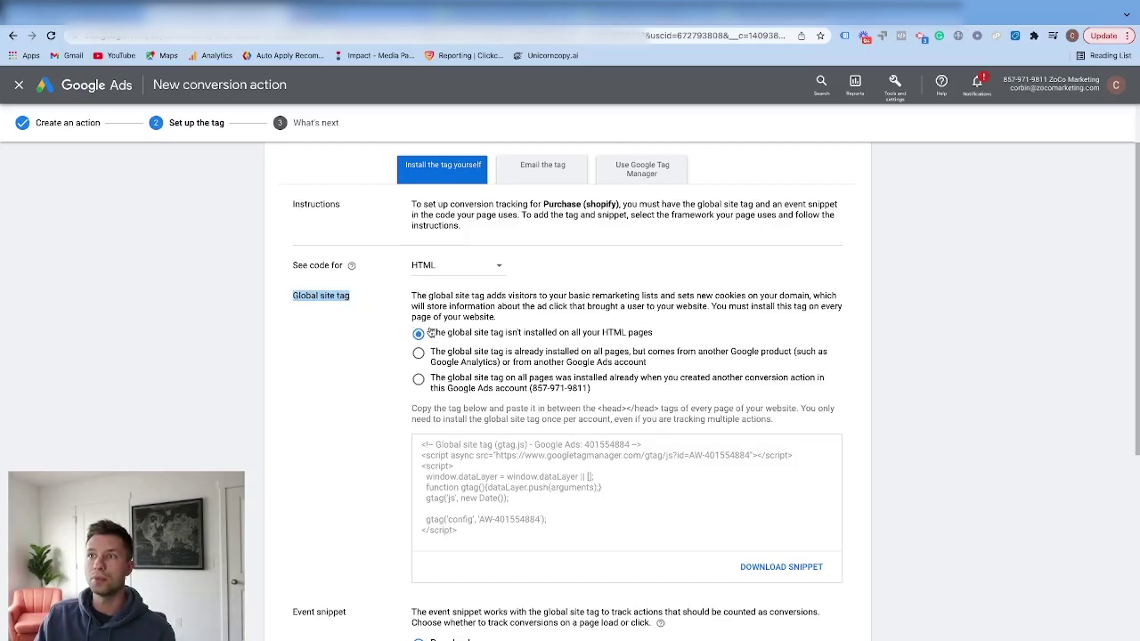
{"action": "scroll", "coordinate": [436, 357], "scroll_direction": "down", "scroll_amount": 1}
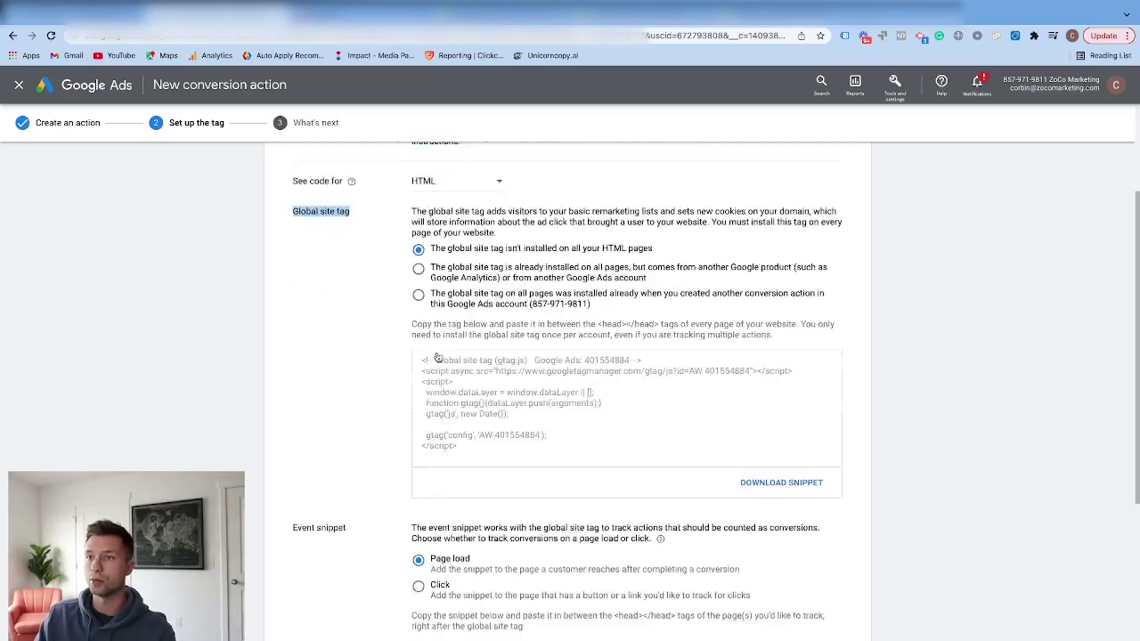
{"action": "scroll", "coordinate": [478, 483], "scroll_direction": "up", "scroll_amount": 1}
{"action": "left_click_drag", "start_coordinate": [493, 561], "coordinate": [399, 473]}
{"action": "key", "text": "ctrl+c"}
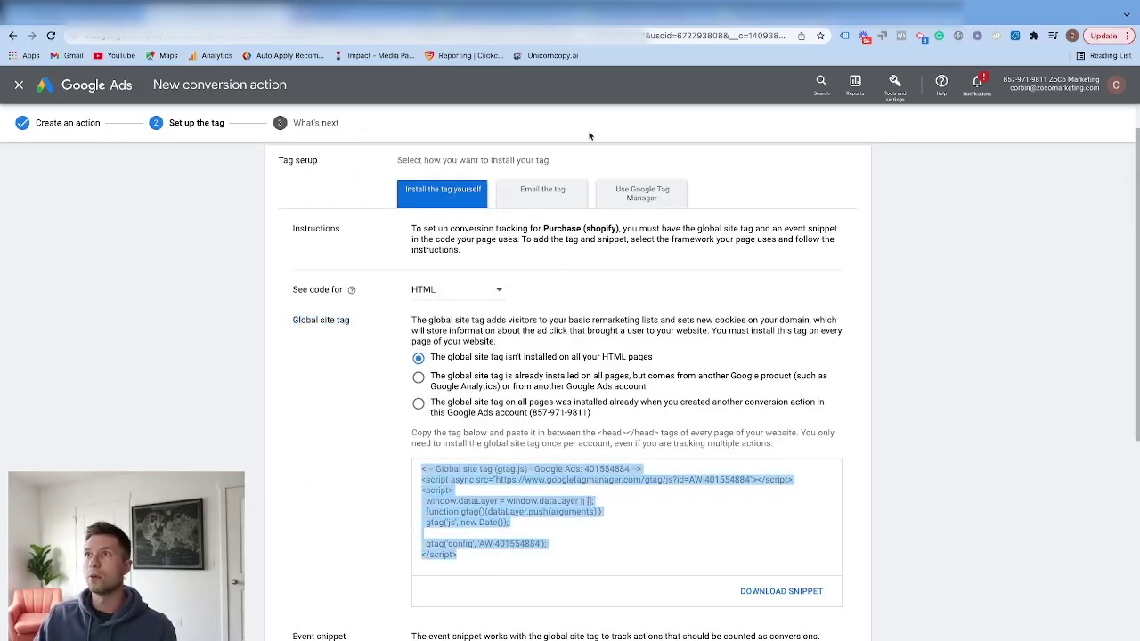
Switch to the Shopify admin and open the live theme Simple for code editing.
{"action": "left_click", "coordinate": [651, 23]}
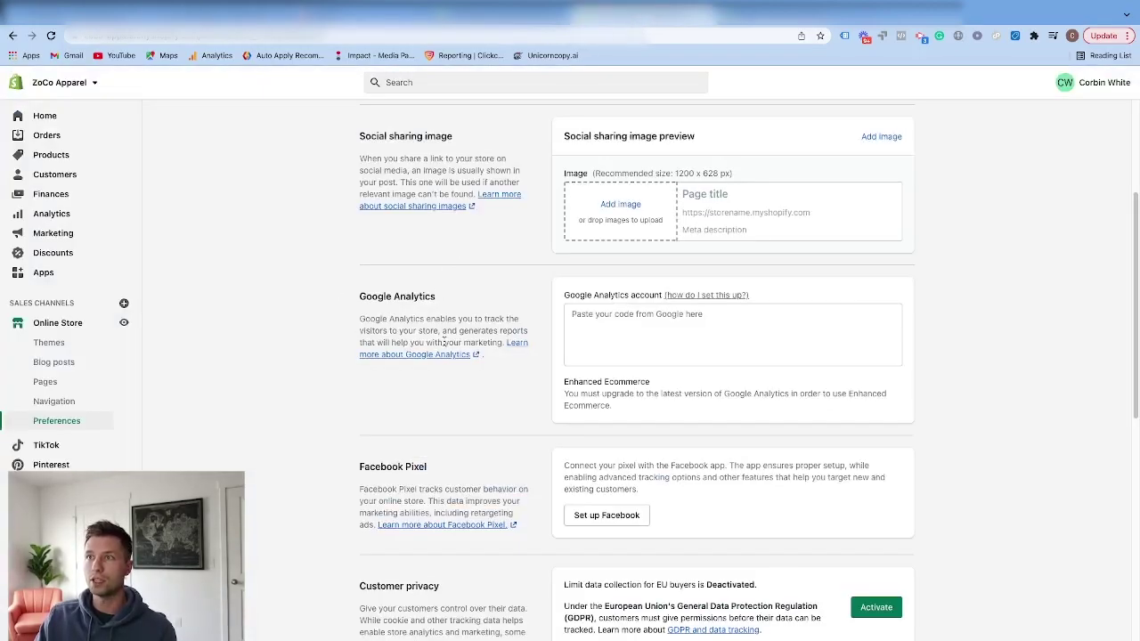
{"action": "scroll", "coordinate": [446, 351], "scroll_direction": "up", "scroll_amount": 3}
{"action": "scroll", "coordinate": [247, 359], "scroll_direction": "down", "scroll_amount": 2}
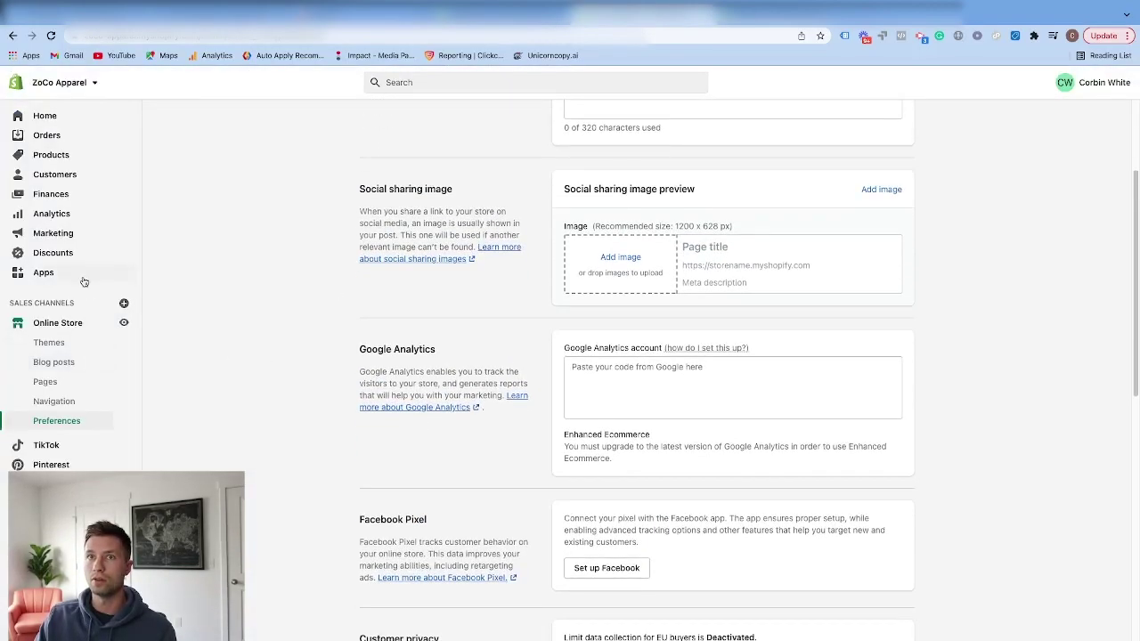
{"action": "left_click", "coordinate": [52, 343]}
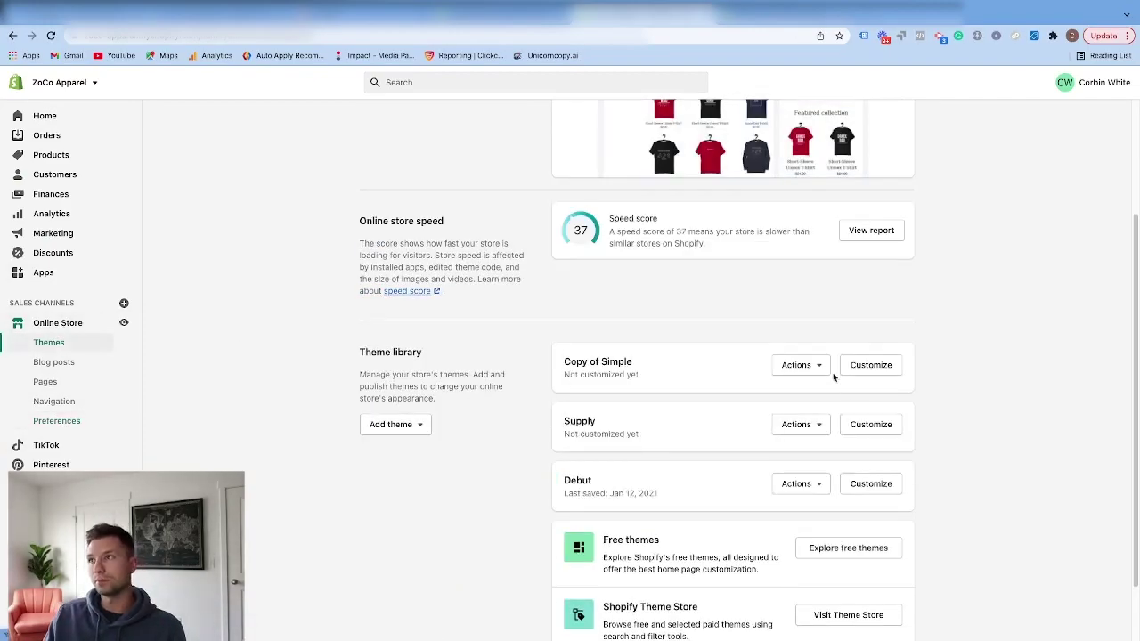
{"action": "scroll", "coordinate": [835, 378], "scroll_direction": "up", "scroll_amount": 3}
{"action": "left_click", "coordinate": [822, 165]}
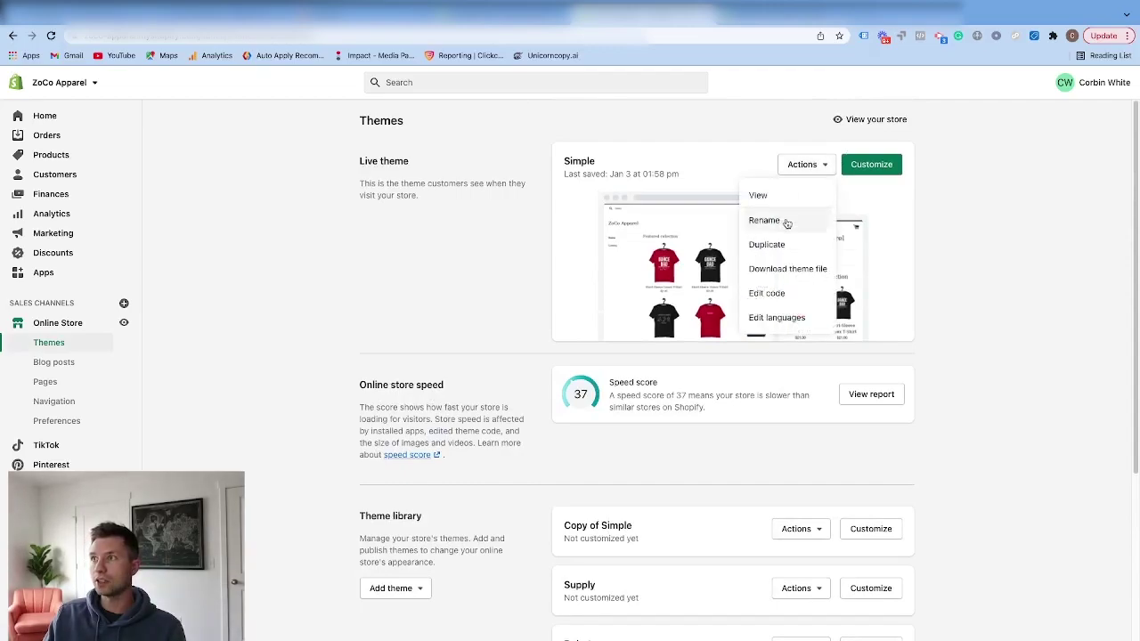
{"action": "left_click", "coordinate": [791, 294]}
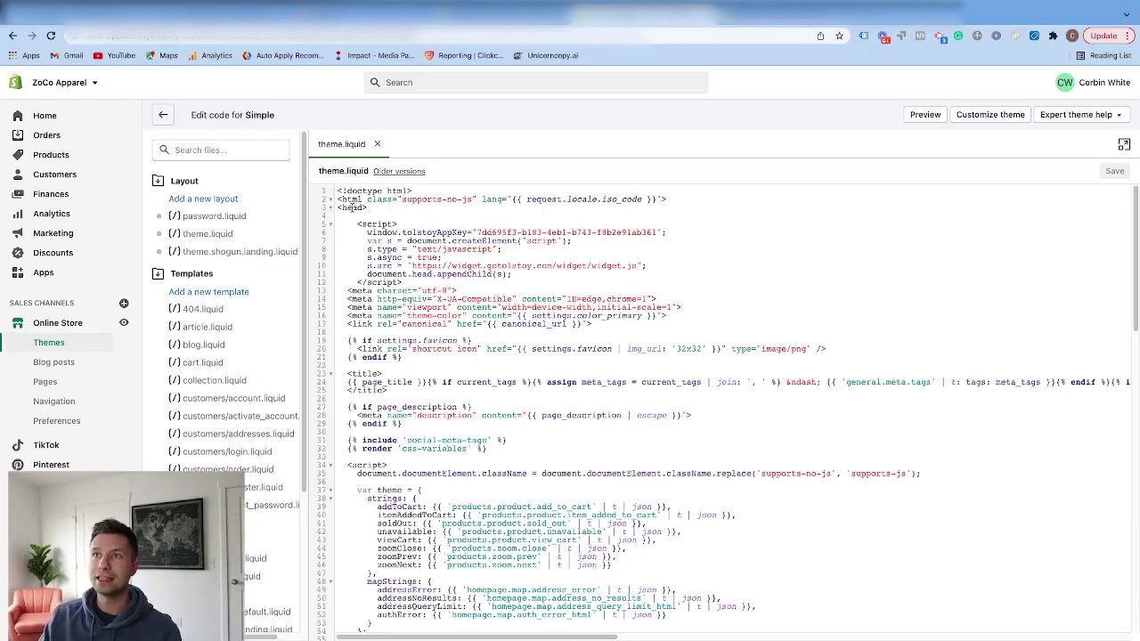
Paste the copied global site tag just above the closing </head> tag in theme.liquid and save the file.
{"action": "left_click_drag", "start_coordinate": [339, 207], "coordinate": [367, 212]}
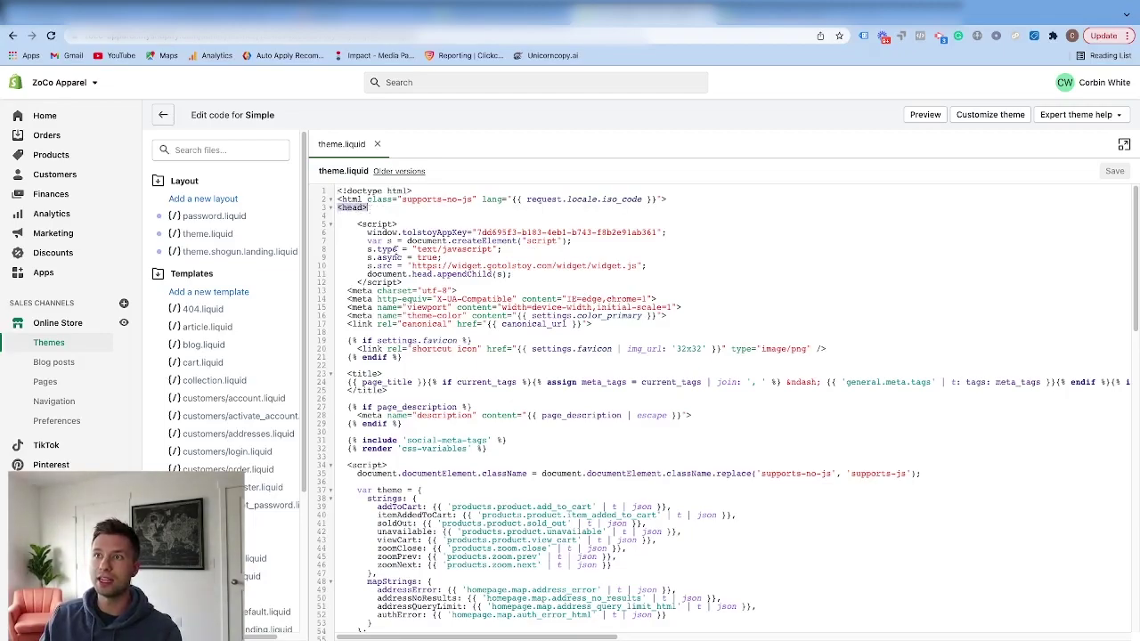
{"action": "scroll", "coordinate": [367, 267], "scroll_direction": "down", "scroll_amount": 10}
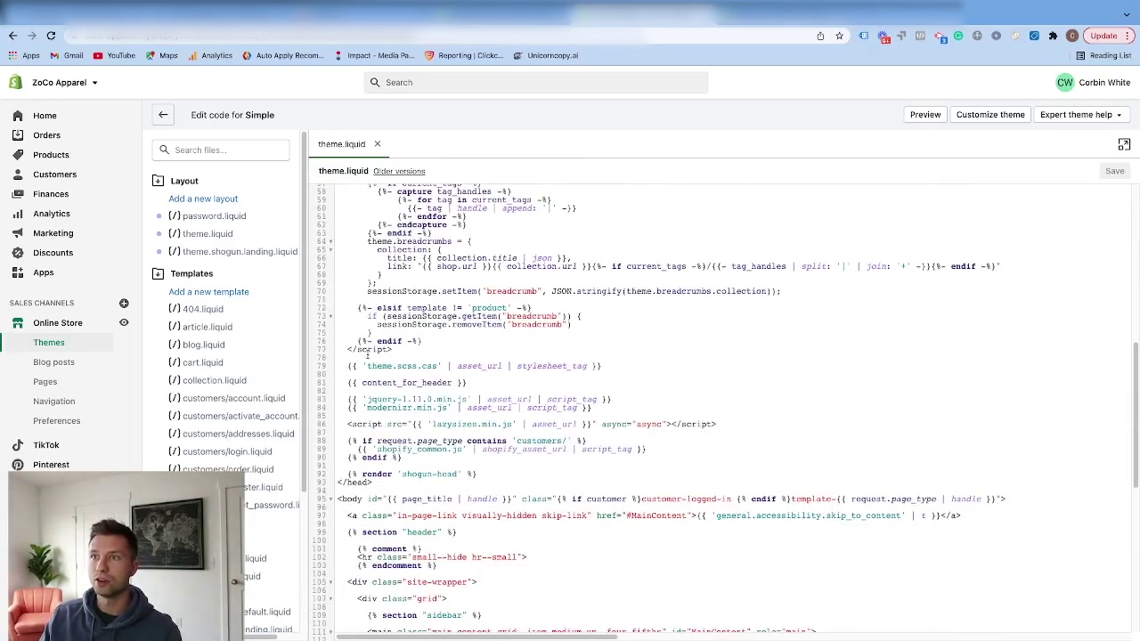
{"action": "left_click_drag", "start_coordinate": [339, 481], "coordinate": [372, 481]}
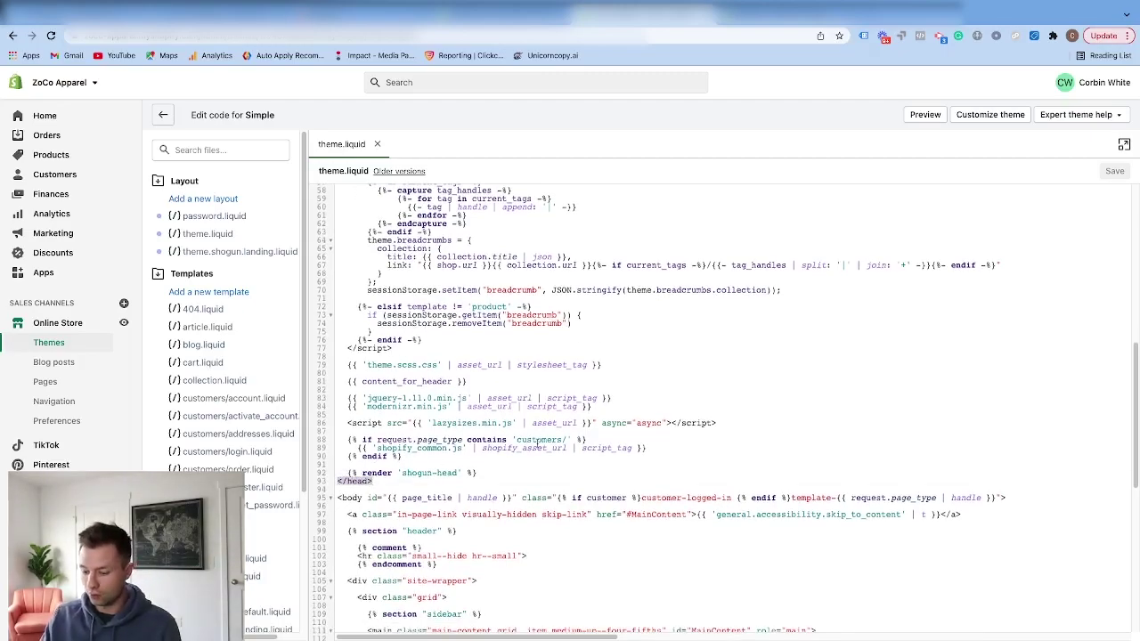
{"action": "left_click", "coordinate": [526, 479]}
{"action": "left_click", "coordinate": [495, 473]}
{"action": "key", "text": "Return"}
{"action": "key", "text": "Return"}
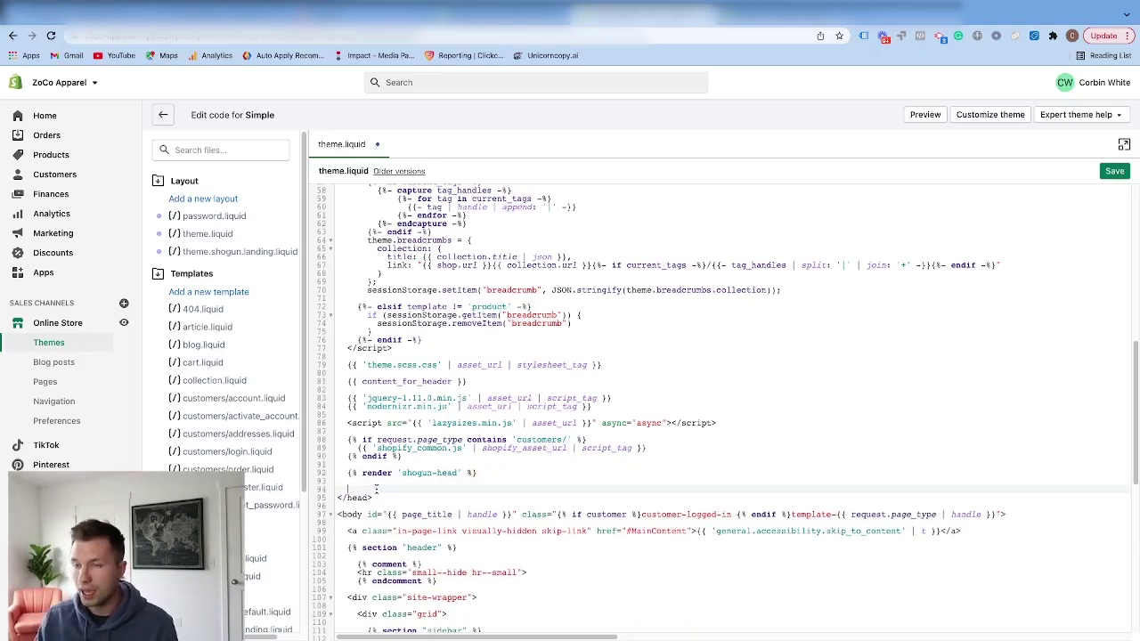
{"action": "key", "text": "ctrl+v"}
{"action": "scroll", "coordinate": [435, 506], "scroll_direction": "down", "scroll_amount": 1}
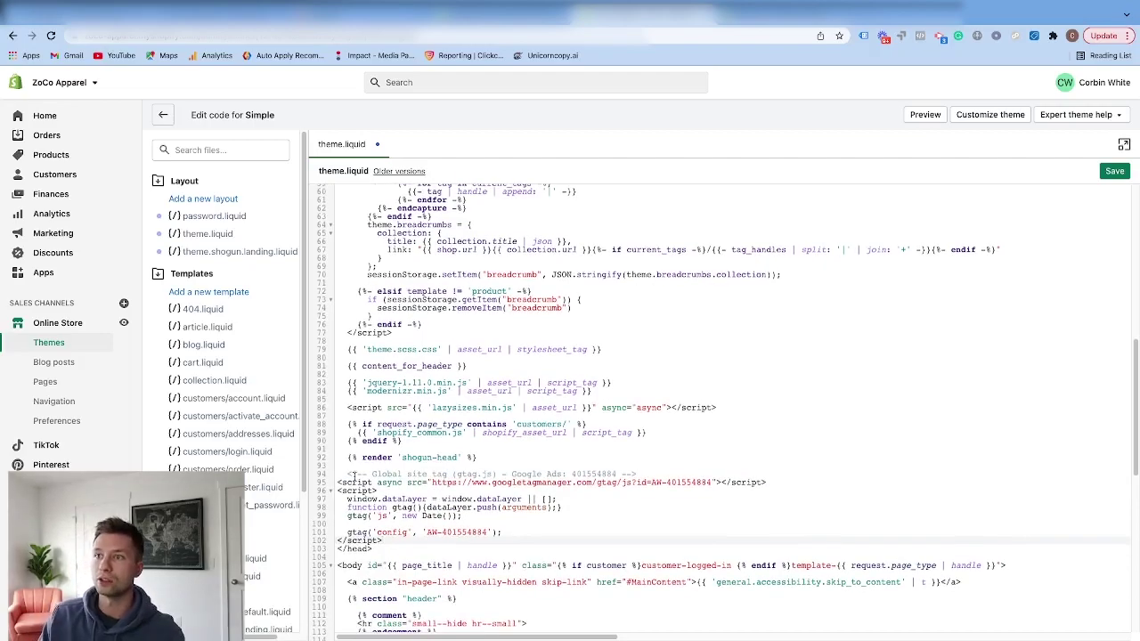
{"action": "scroll", "coordinate": [427, 516], "scroll_direction": "down", "scroll_amount": 5}
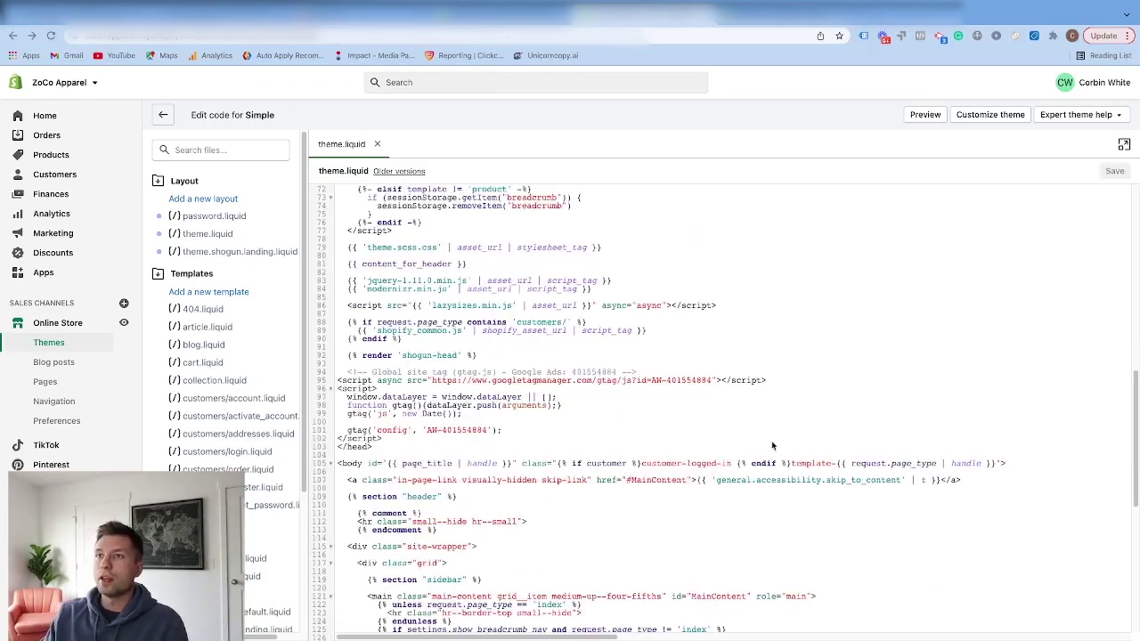
{"action": "key", "text": "ctrl+s"}
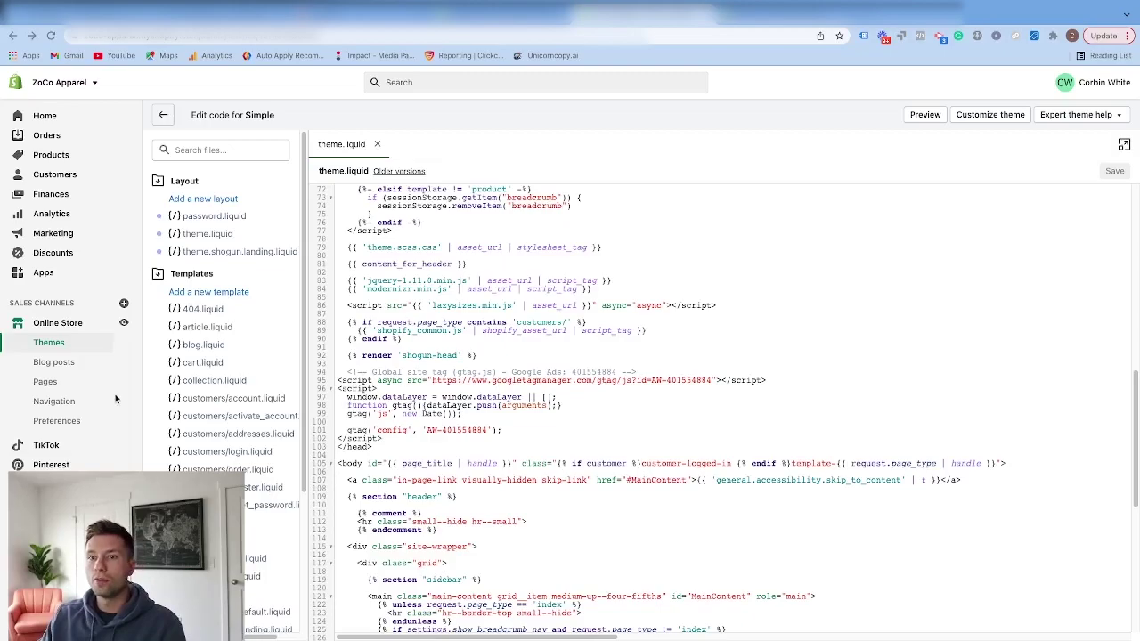
Open the store's checkout settings and go to the order status page scripts under Additional scripts.
{"action": "left_click", "coordinate": [40, 624]}
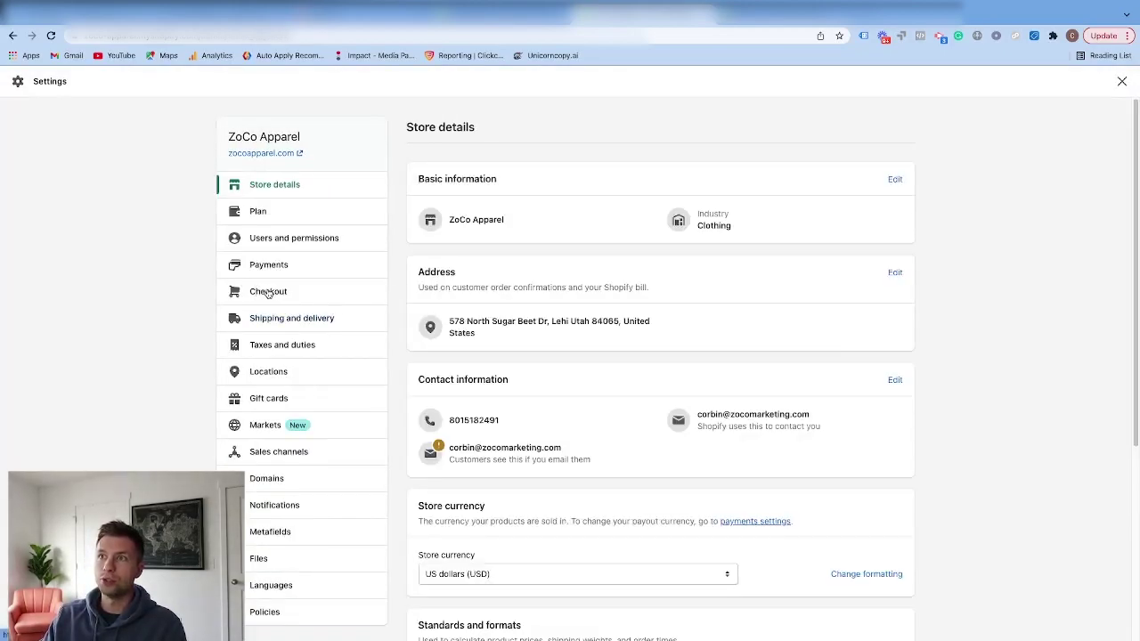
{"action": "left_click", "coordinate": [269, 294]}
{"action": "scroll", "coordinate": [577, 314], "scroll_direction": "down", "scroll_amount": 10}
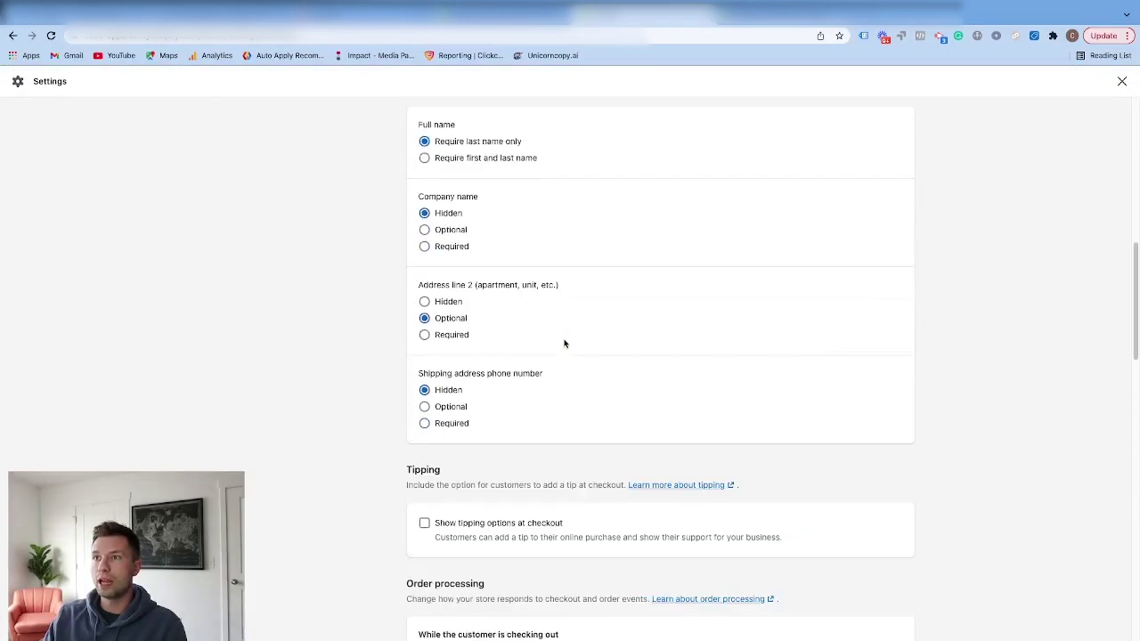
{"action": "scroll", "coordinate": [563, 345], "scroll_direction": "down", "scroll_amount": 10}
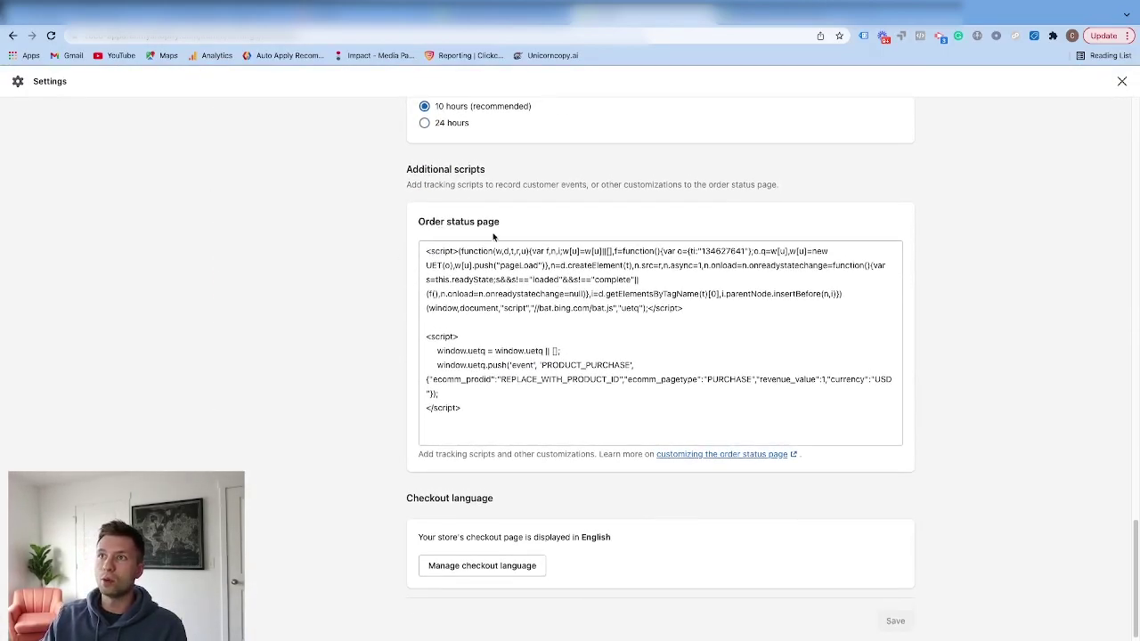
{"action": "left_click_drag", "start_coordinate": [425, 250], "coordinate": [636, 330]}
{"action": "left_click", "coordinate": [526, 330]}
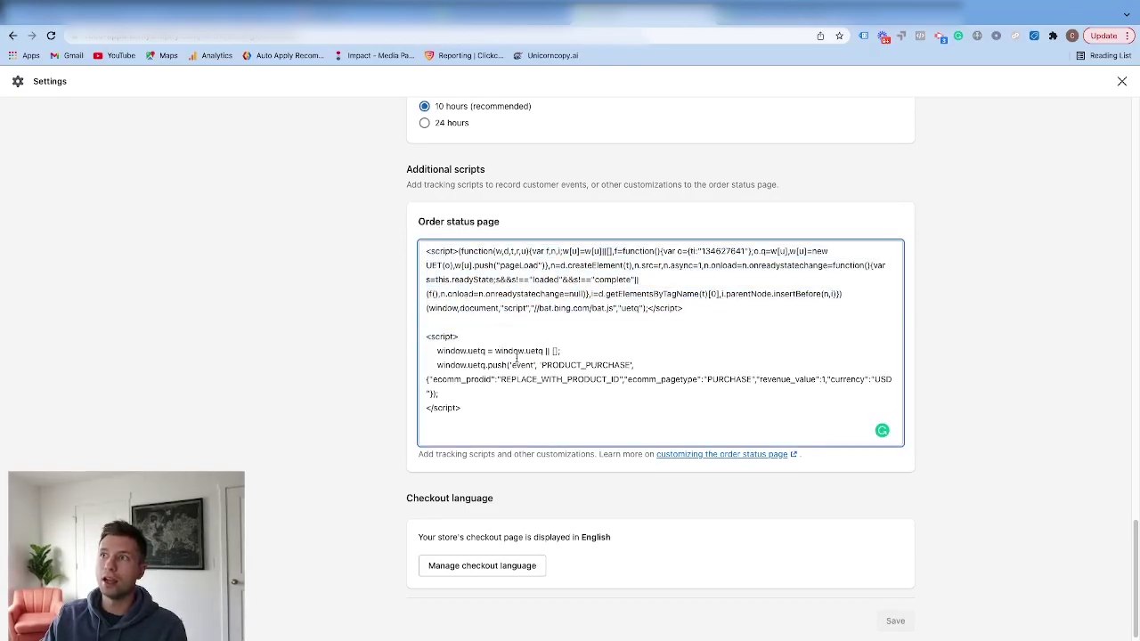
Paste the copied Google Ads global site tag below the existing order status page scripts, separated by blank lines.
{"action": "scroll", "coordinate": [456, 428], "scroll_direction": "down", "scroll_amount": 1}
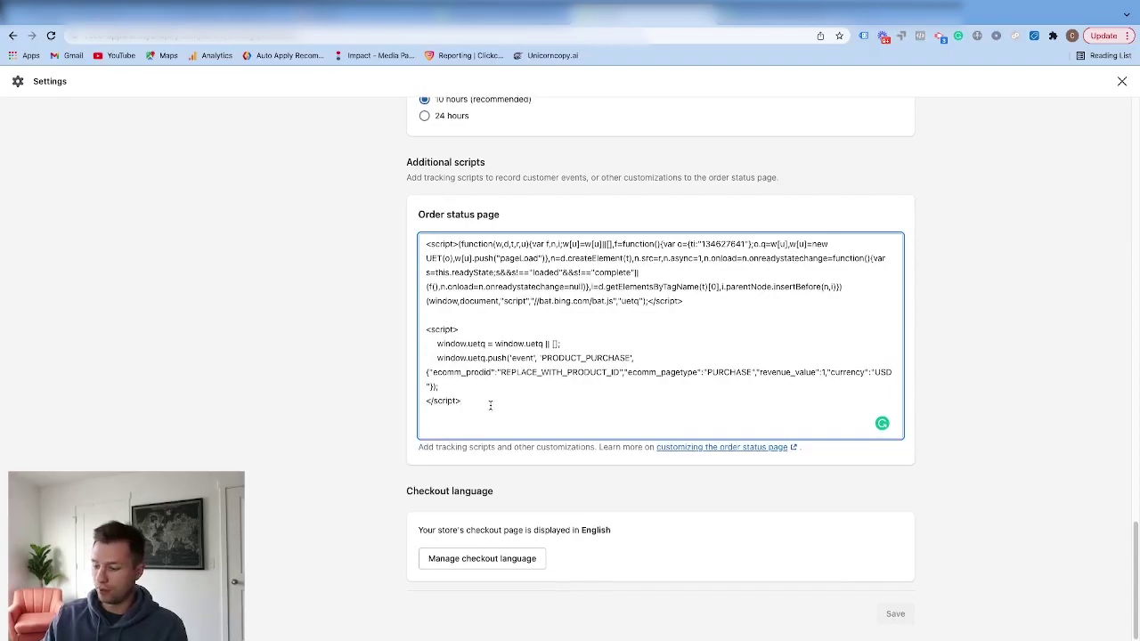
{"action": "key", "text": "Return"}
{"action": "key", "text": "Return"}
{"action": "key", "text": "Return"}
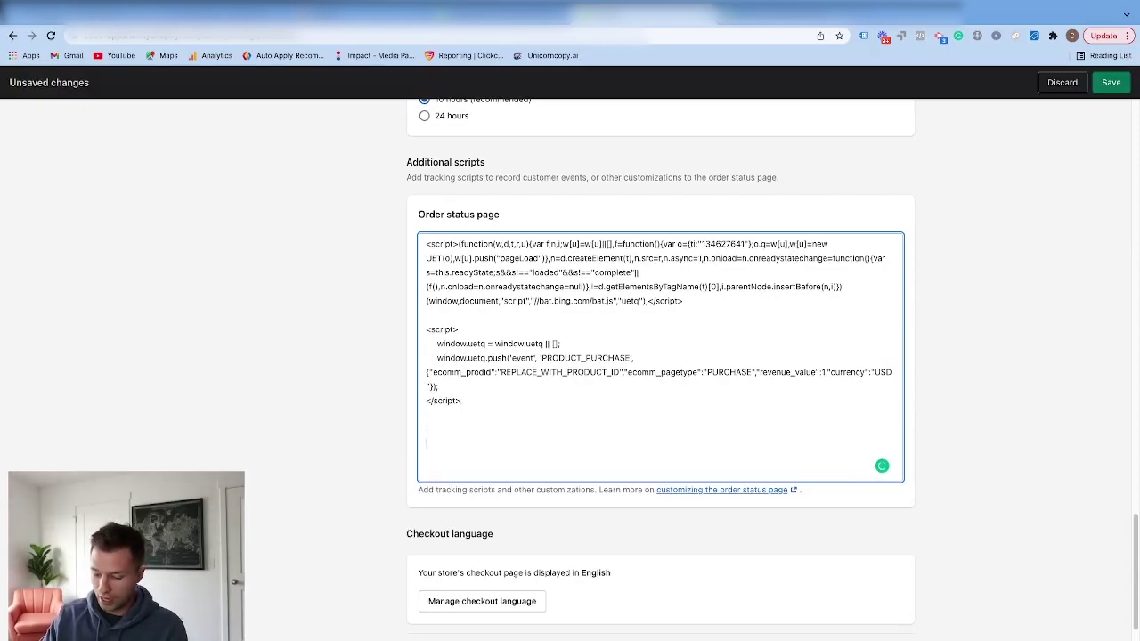
{"action": "type", "text": "<!-- Global site tag (gtag.js) - Google Ads: 401554884 --> <script async src=\"https://www.googletagmanager.com/gtag/js?id=AW-401554884\"></script> <script>   window.dataLayer = window.dataLayer || [];   function gtag(){dataLayer.push(arguments);}   gtag('js', new Date());    gtag('config', 'AW-401554884'); </script>"}
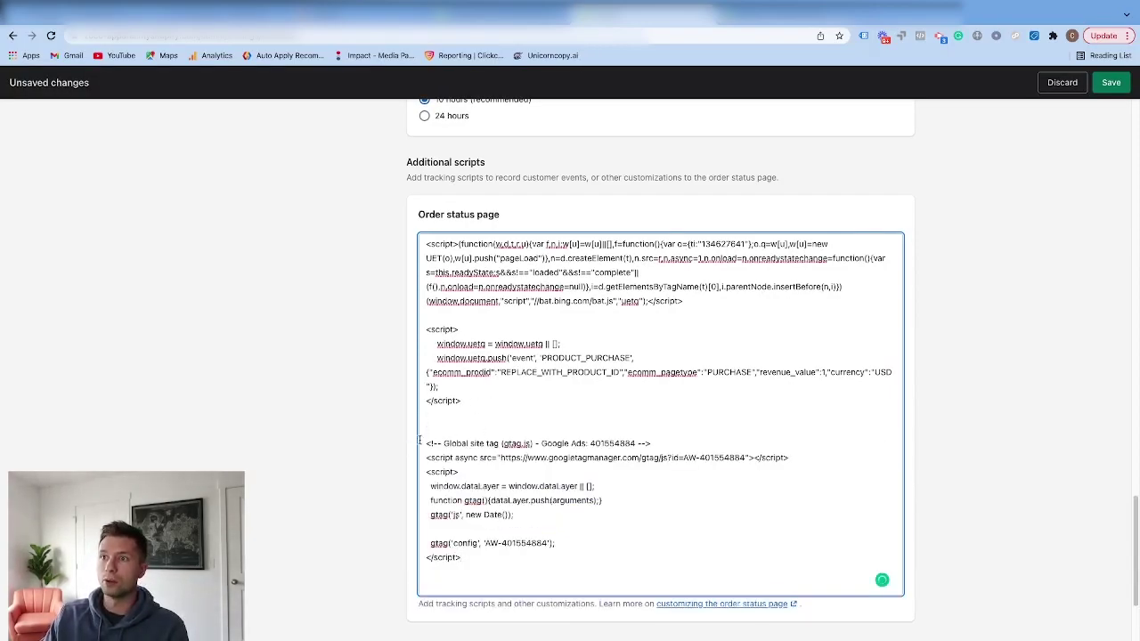
{"action": "left_click_drag", "start_coordinate": [423, 443], "coordinate": [585, 561]}
{"action": "left_click", "coordinate": [586, 563]}
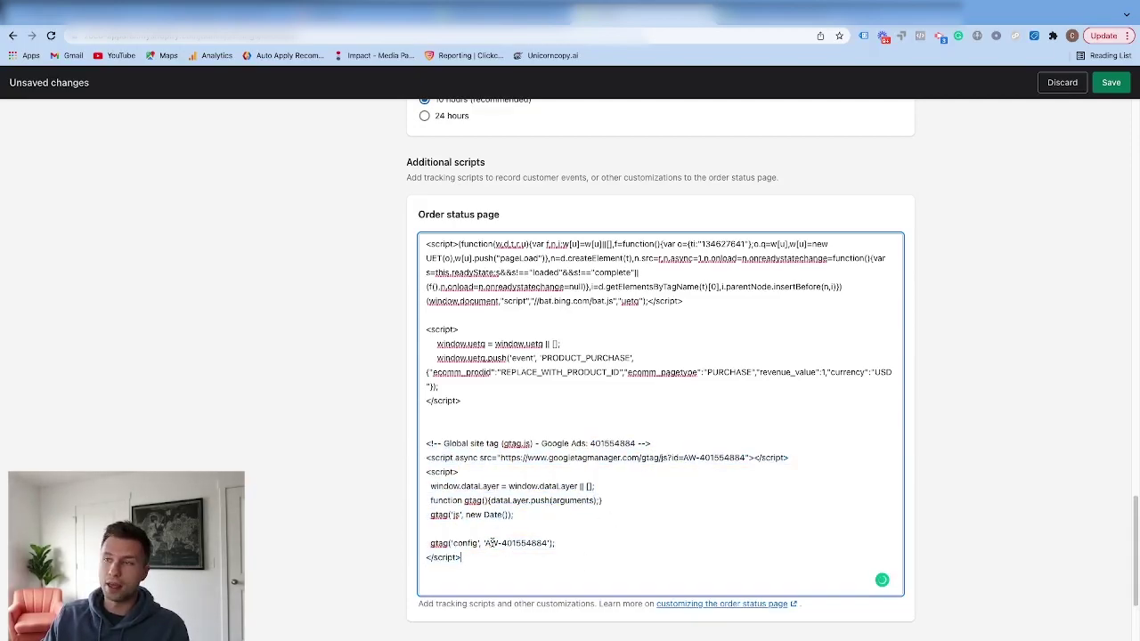
{"action": "left_click_drag", "start_coordinate": [459, 416], "coordinate": [422, 231]}
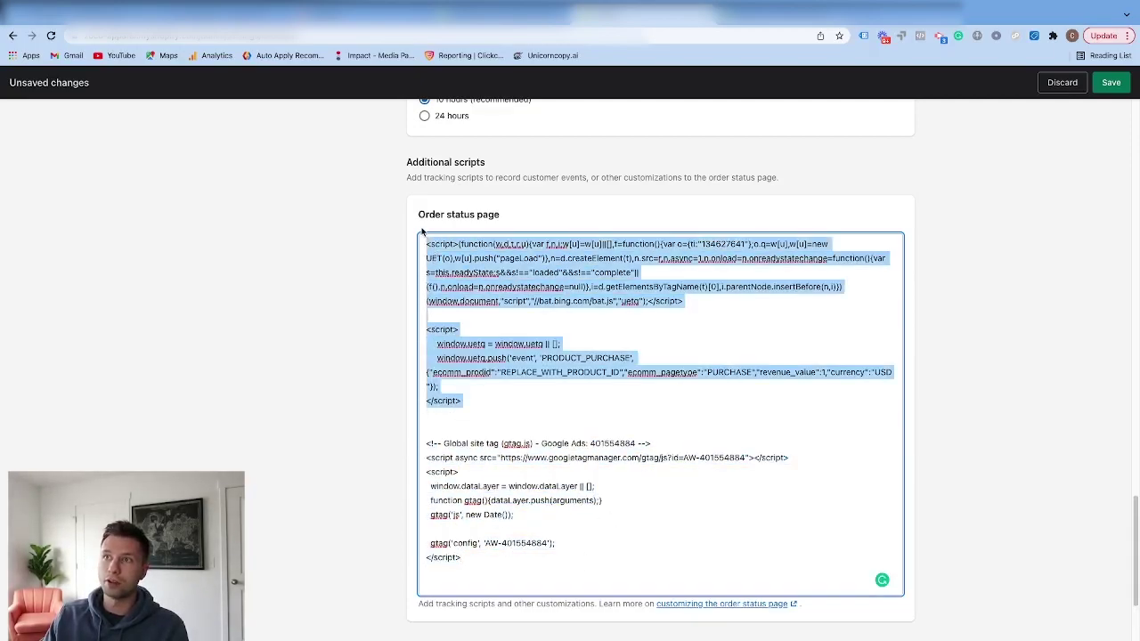
{"action": "left_click", "coordinate": [509, 405]}
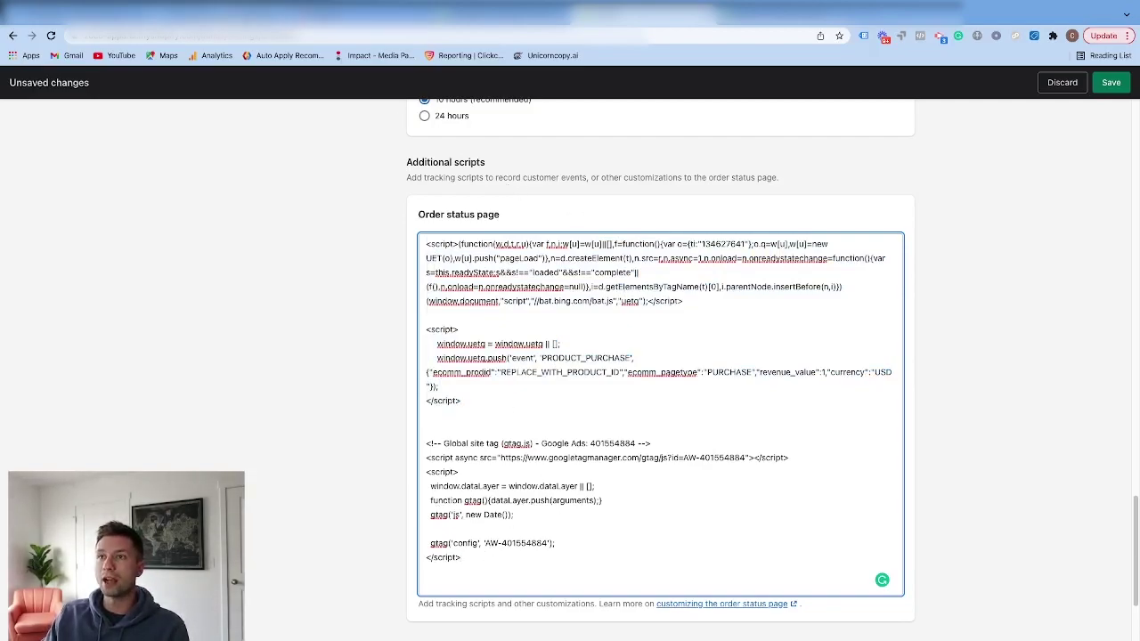
Switch to Google Ads and copy the full page-load event snippet for the Purchase (shopify) conversion.
{"action": "key", "text": "ctrl+Tab"}
{"action": "scroll", "coordinate": [427, 374], "scroll_direction": "down", "scroll_amount": 5}
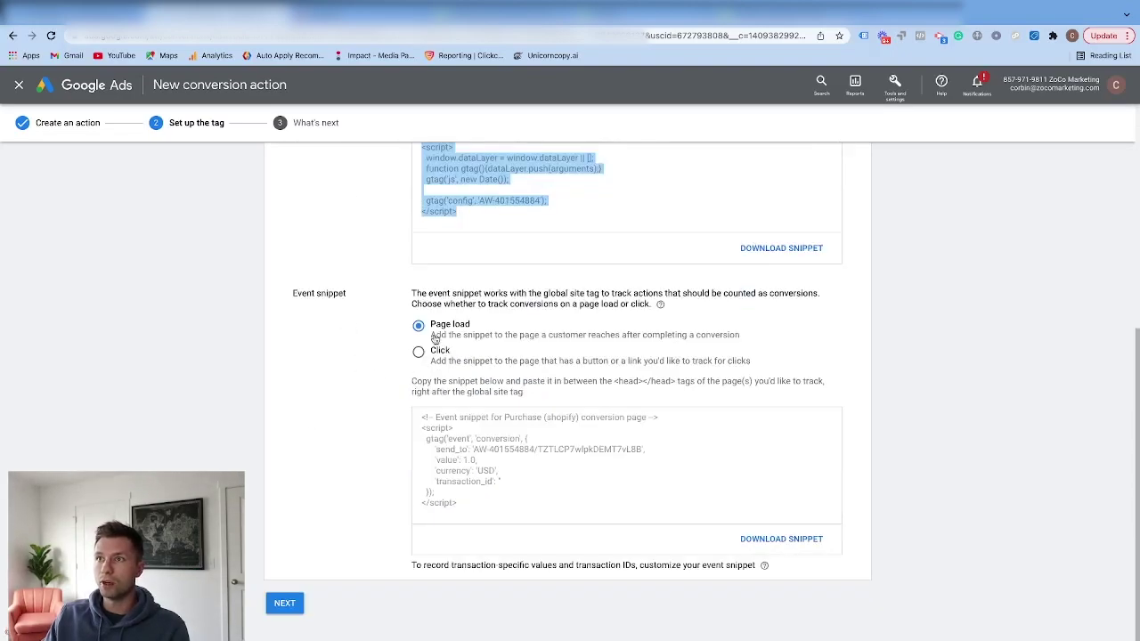
{"action": "left_click_drag", "start_coordinate": [465, 521], "coordinate": [423, 417]}
{"action": "key", "text": "super+c"}
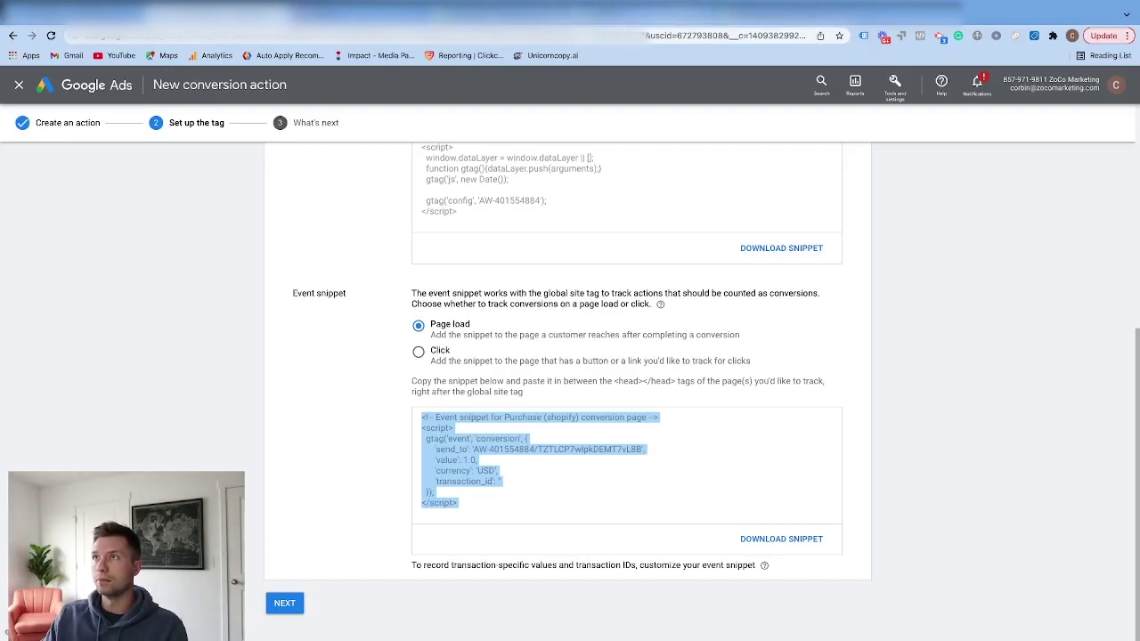
Switch back to Shopify and paste the event snippet below the global site tag in the order status page scripts.
{"action": "left_click", "coordinate": [649, 24]}
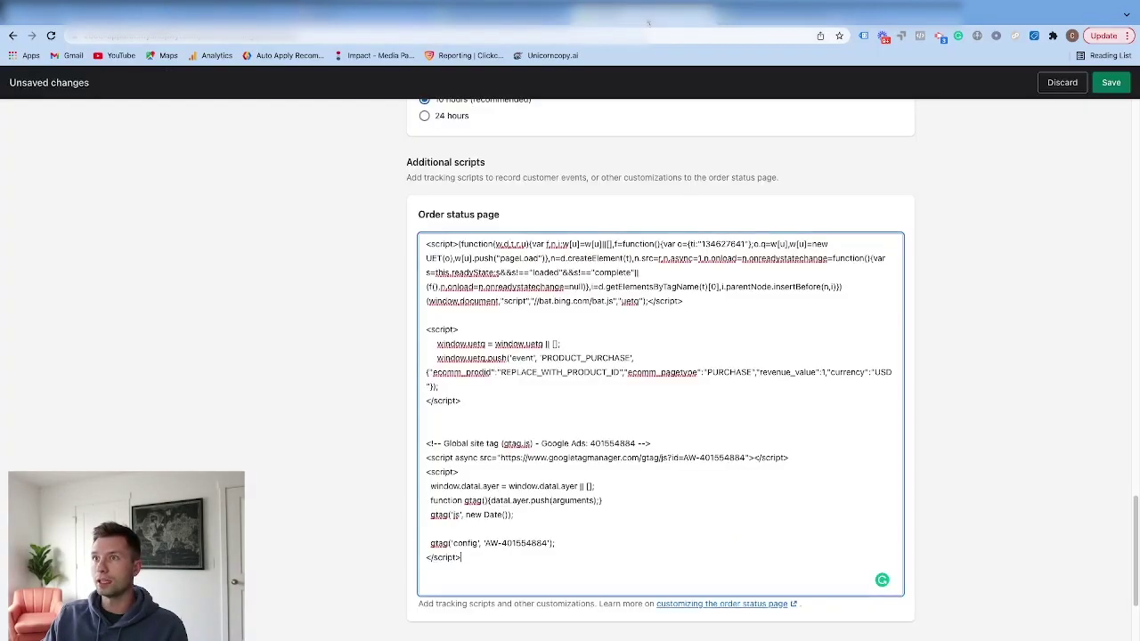
{"action": "left_click", "coordinate": [537, 529]}
{"action": "key", "text": "Return"}
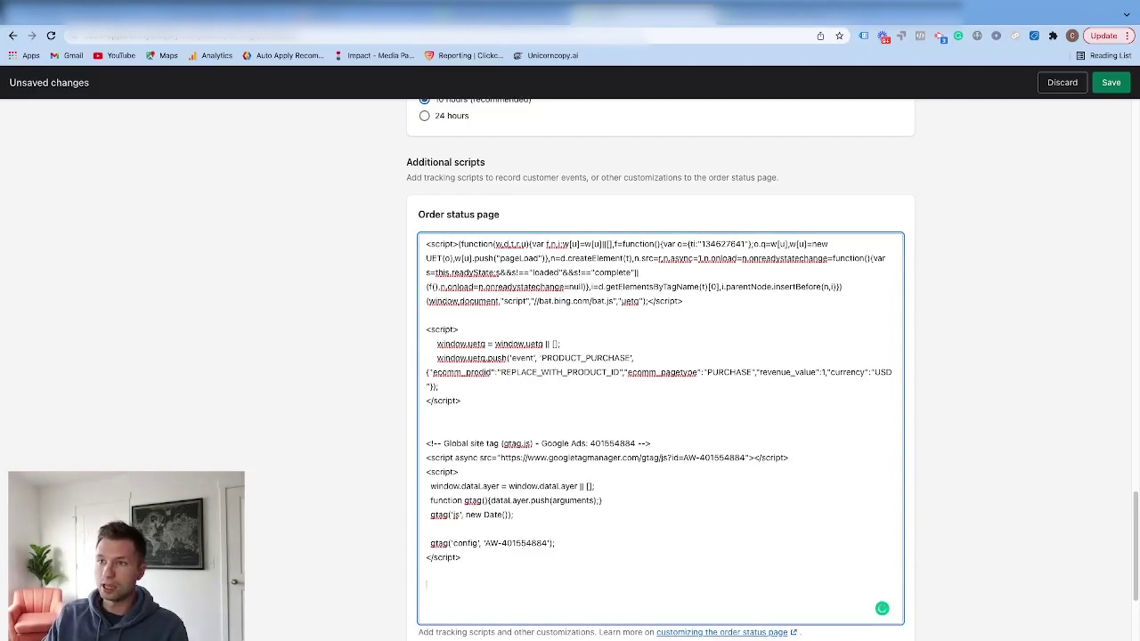
{"action": "key", "text": "super+v"}
{"action": "scroll", "coordinate": [510, 506], "scroll_direction": "down", "scroll_amount": 2}
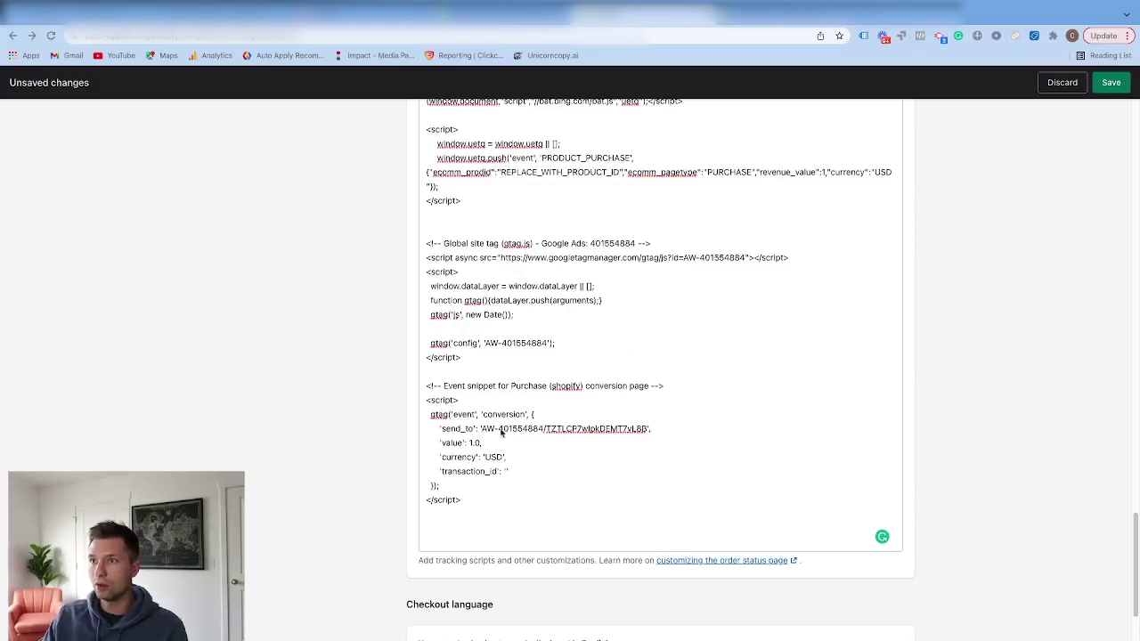
Replace the event snippet's value line with 'value': {{ checkout.total_price | money_without_currency }}, keeping the trailing comma.
{"action": "left_click_drag", "start_coordinate": [488, 443], "coordinate": [439, 443]}
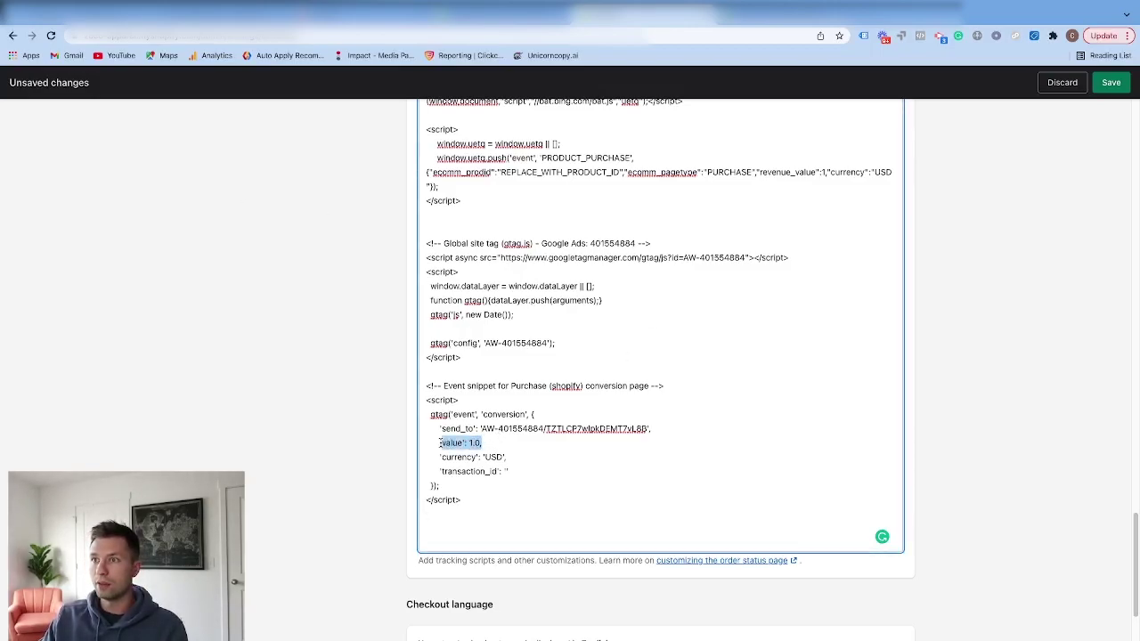
{"action": "left_click", "coordinate": [481, 443]}
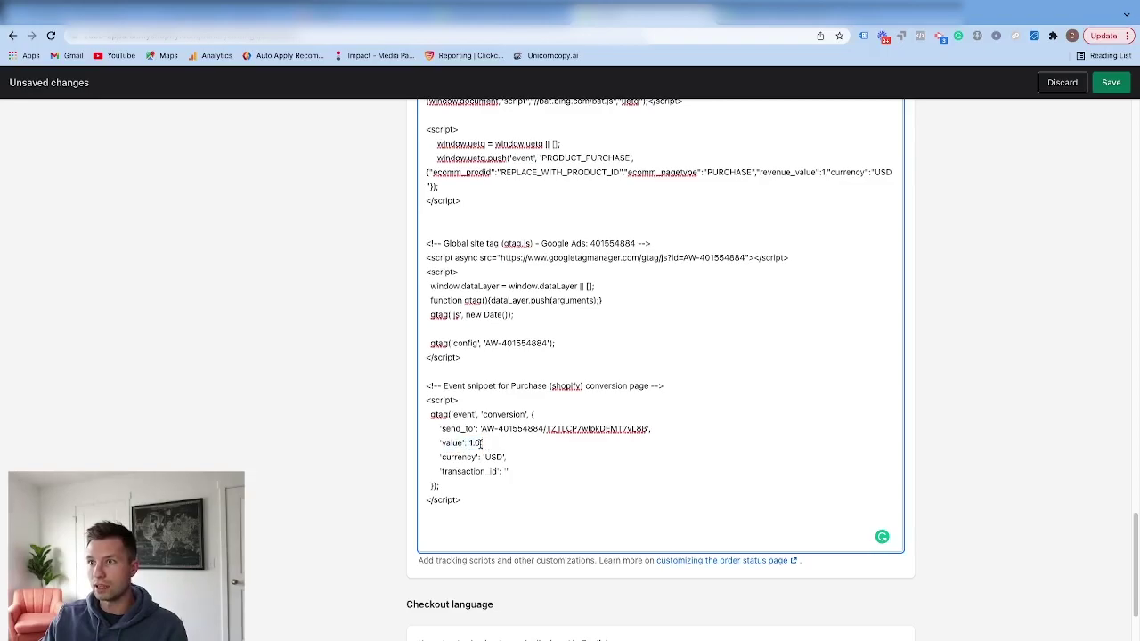
{"action": "left_click_drag", "start_coordinate": [482, 443], "coordinate": [439, 442]}
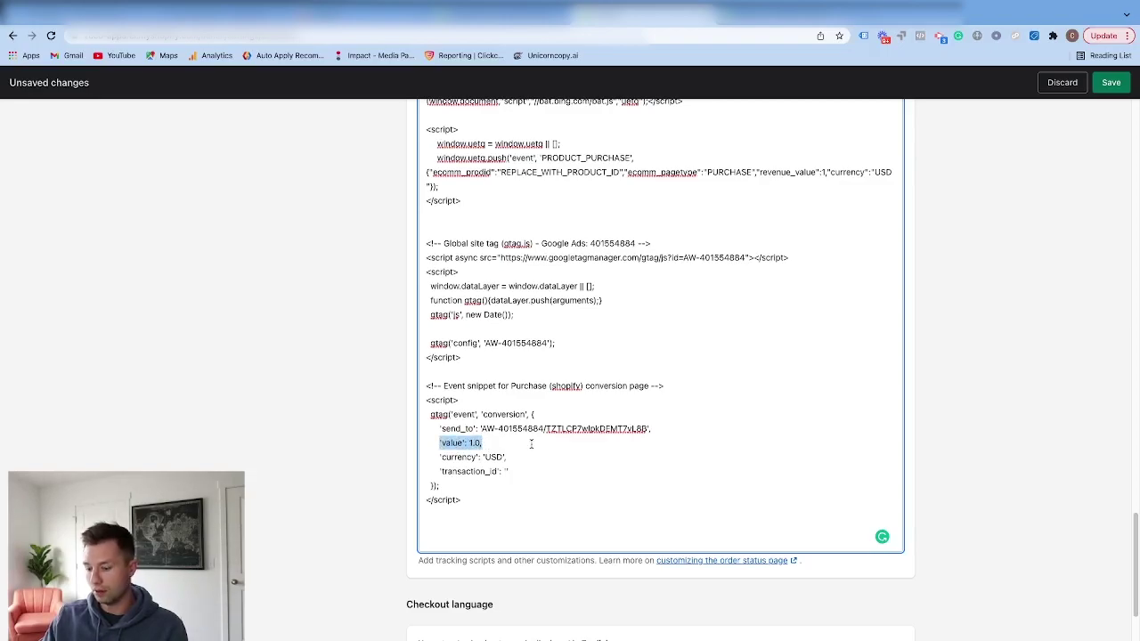
{"action": "type", "text": "'value': {{ checkout.total_price | money_without_currency }}"}
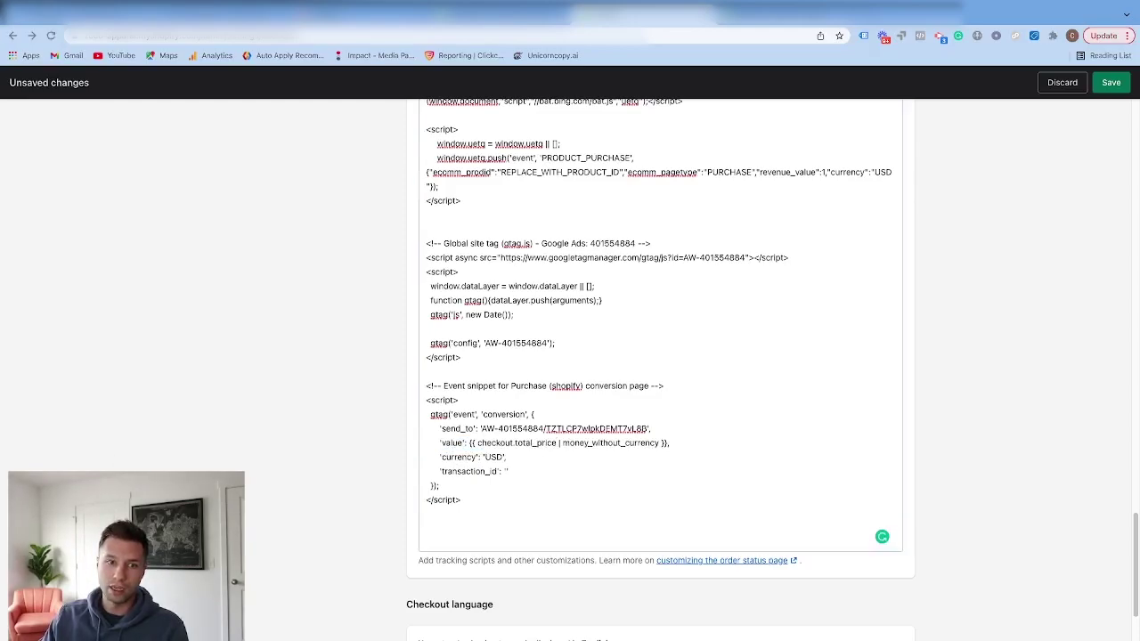
Replace the event snippet's transaction line with 'transaction_id': '{{ order.order_number }}' and save the checkout settings.
{"action": "left_click_drag", "start_coordinate": [509, 471], "coordinate": [438, 472]}
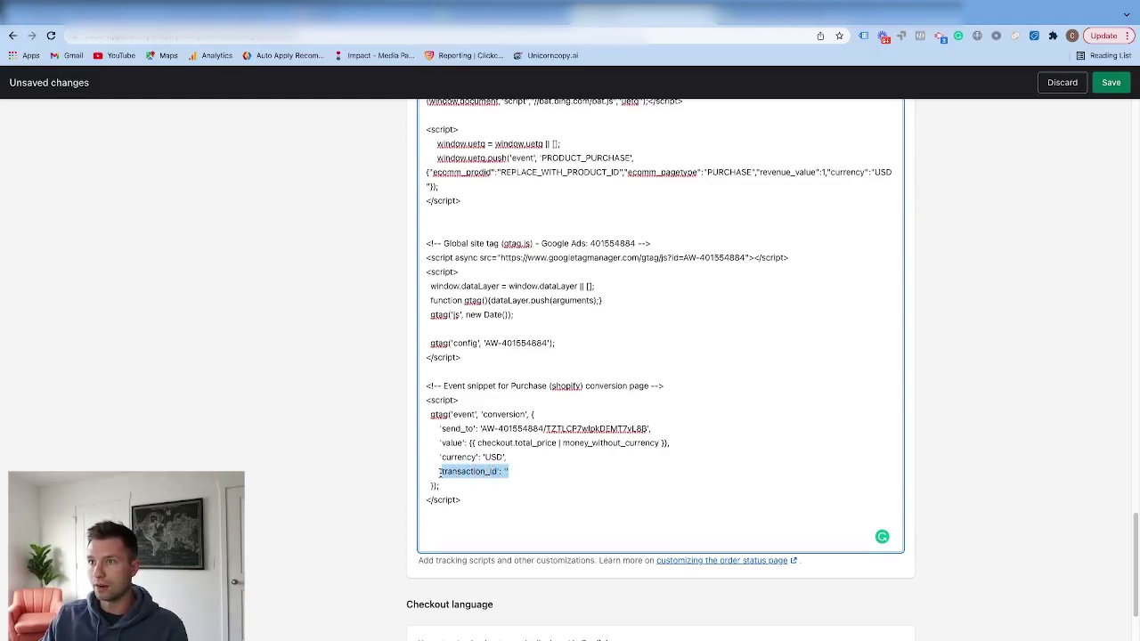
{"action": "left_click_drag", "start_coordinate": [517, 472], "coordinate": [440, 475]}
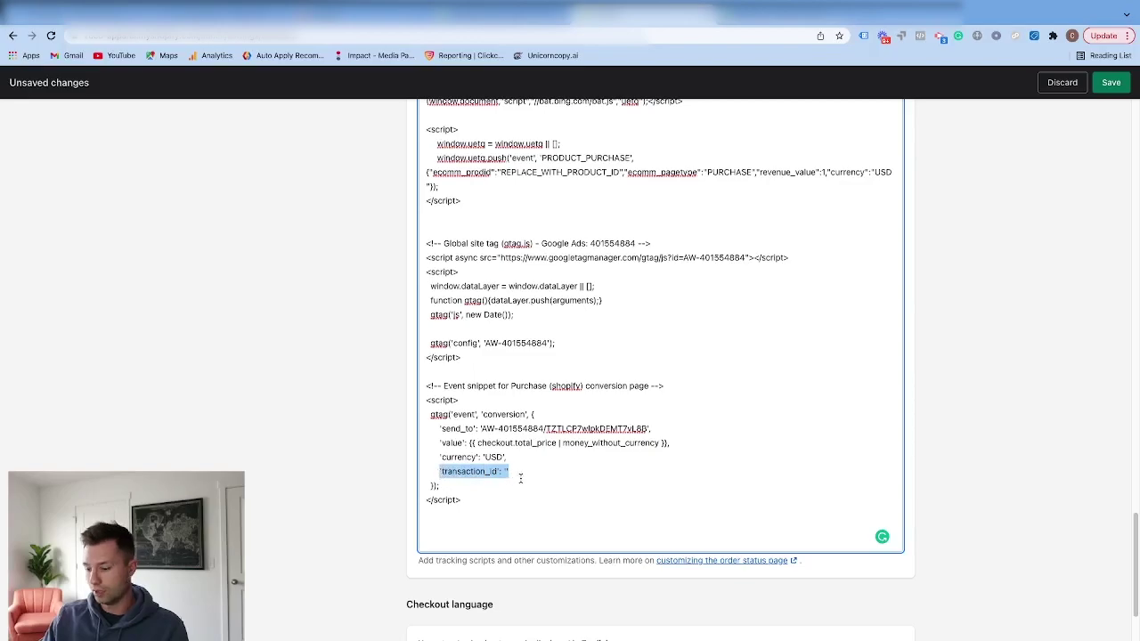
{"action": "type", "text": "'transaction_id': '{{ order.order_number }}'"}
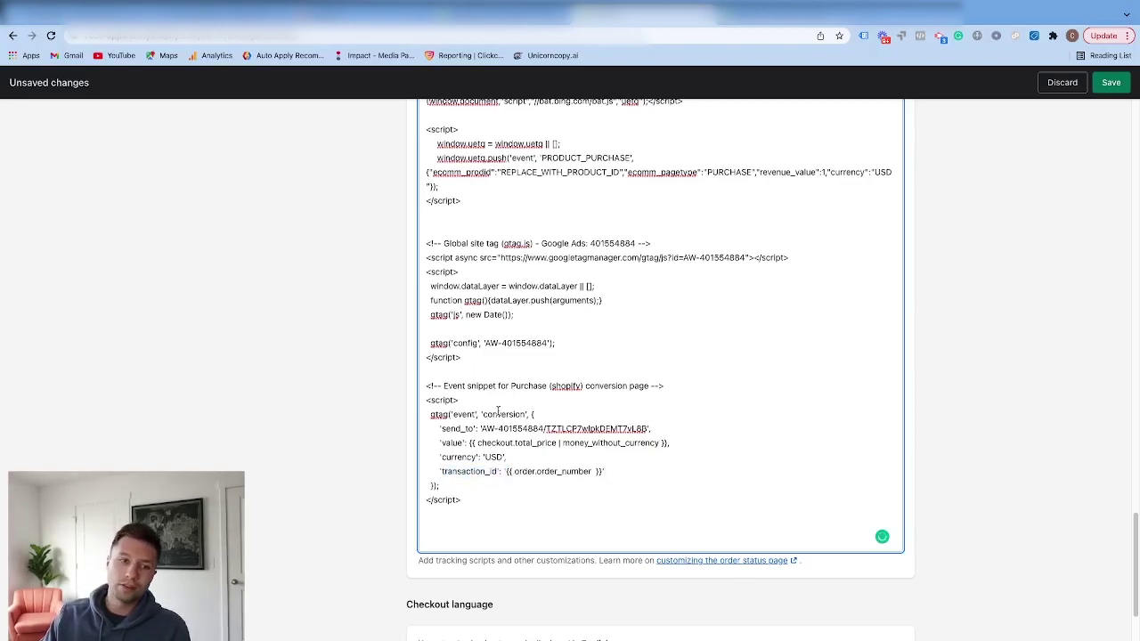
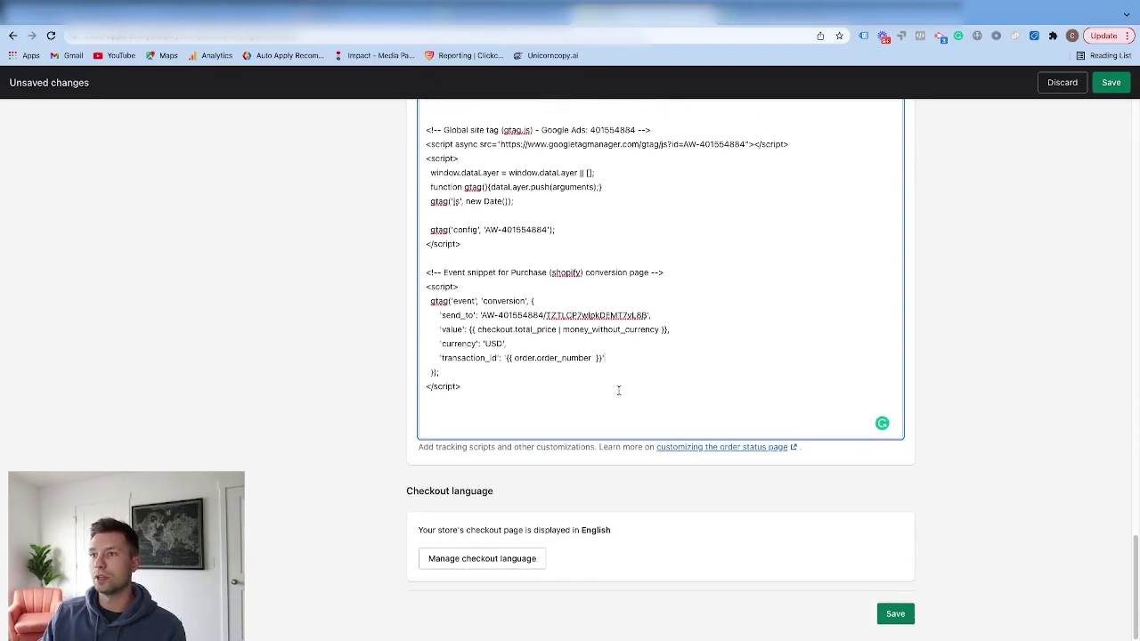
{"action": "left_click", "coordinate": [890, 615]}
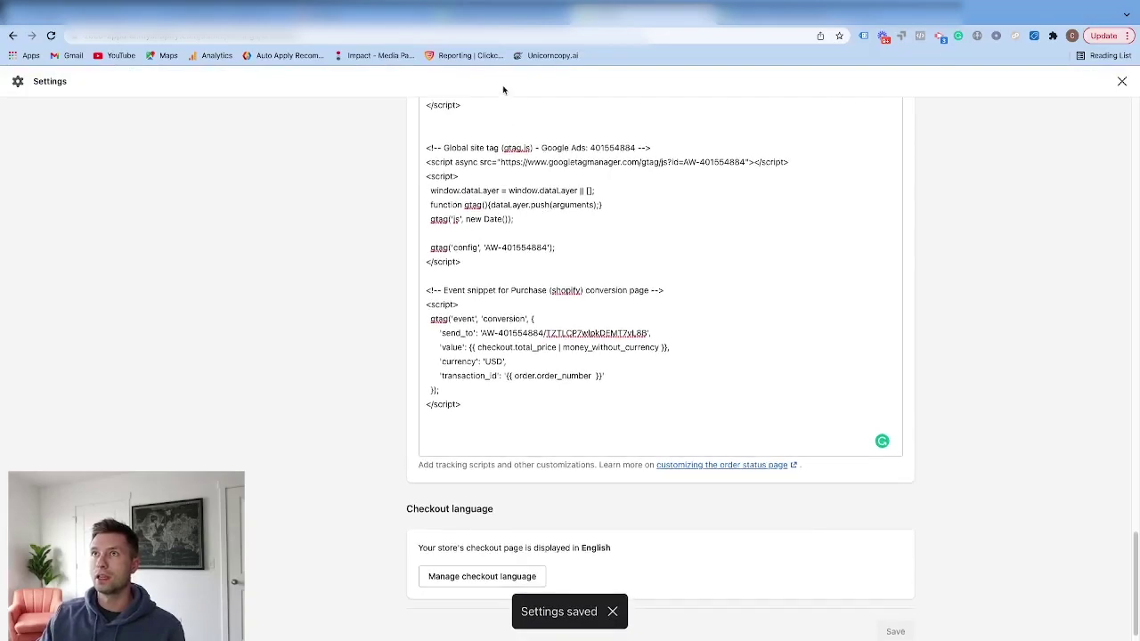
Switch to Google Ads and finish the Purchase (shopify) tag setup, returning to the list of conversion actions.
{"action": "left_click", "coordinate": [235, 18]}
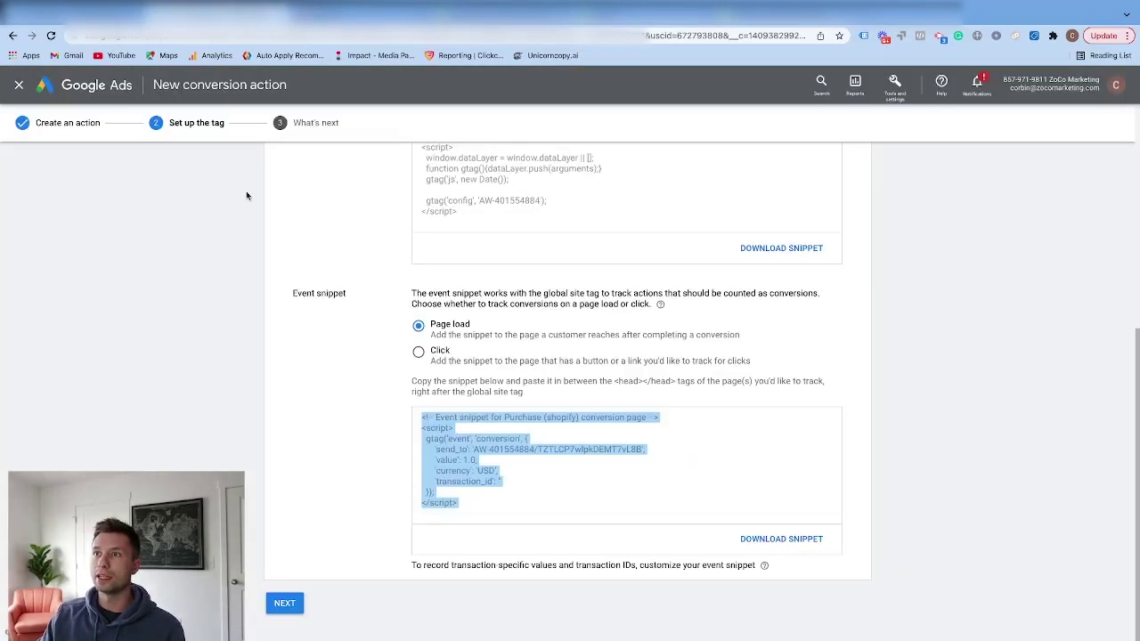
{"action": "left_click", "coordinate": [294, 605]}
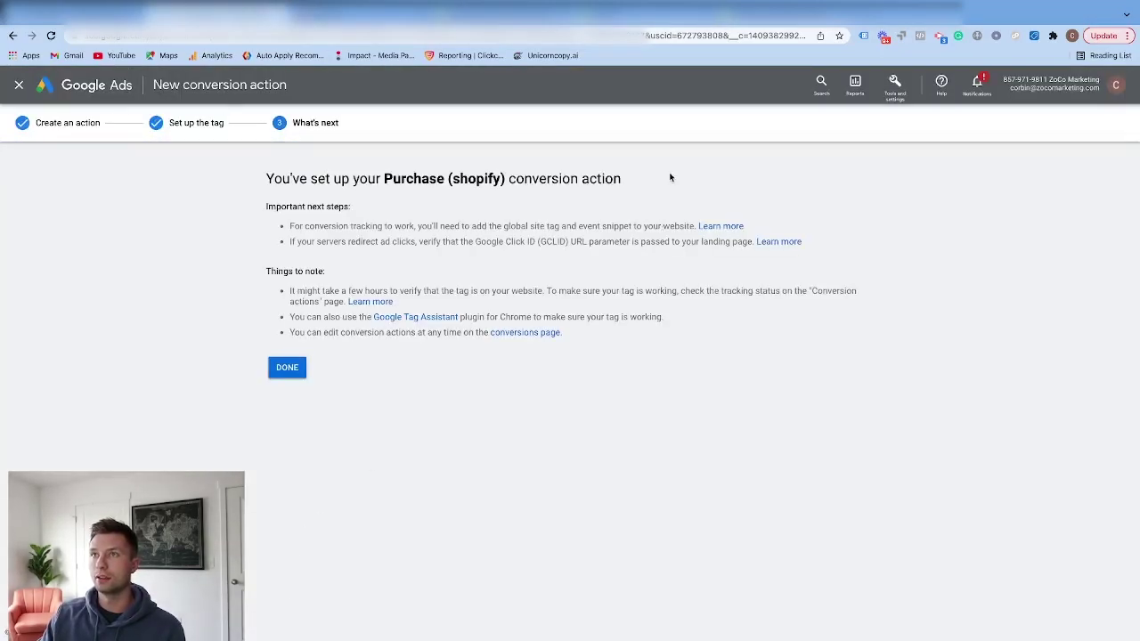
{"action": "left_click_drag", "start_coordinate": [238, 180], "coordinate": [657, 186]}
{"action": "left_click", "coordinate": [287, 370]}
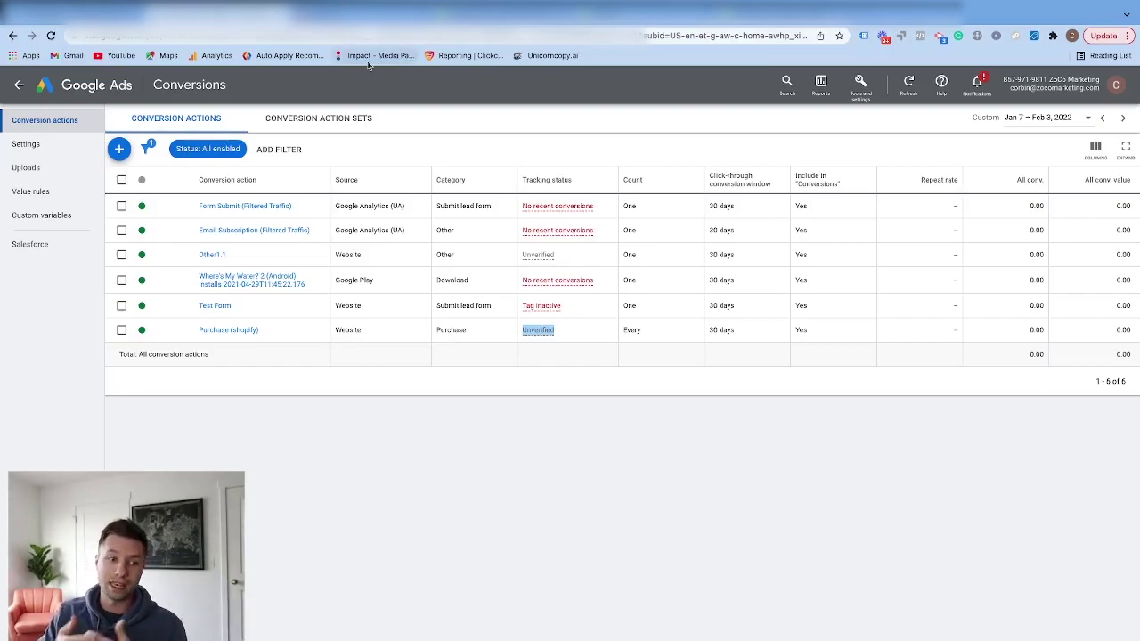
Switch to Google Analytics, select the Filtered Traffic view of the Universal Analytics property, and copy the tracking ID from its property settings.
{"action": "left_click", "coordinate": [366, 15]}
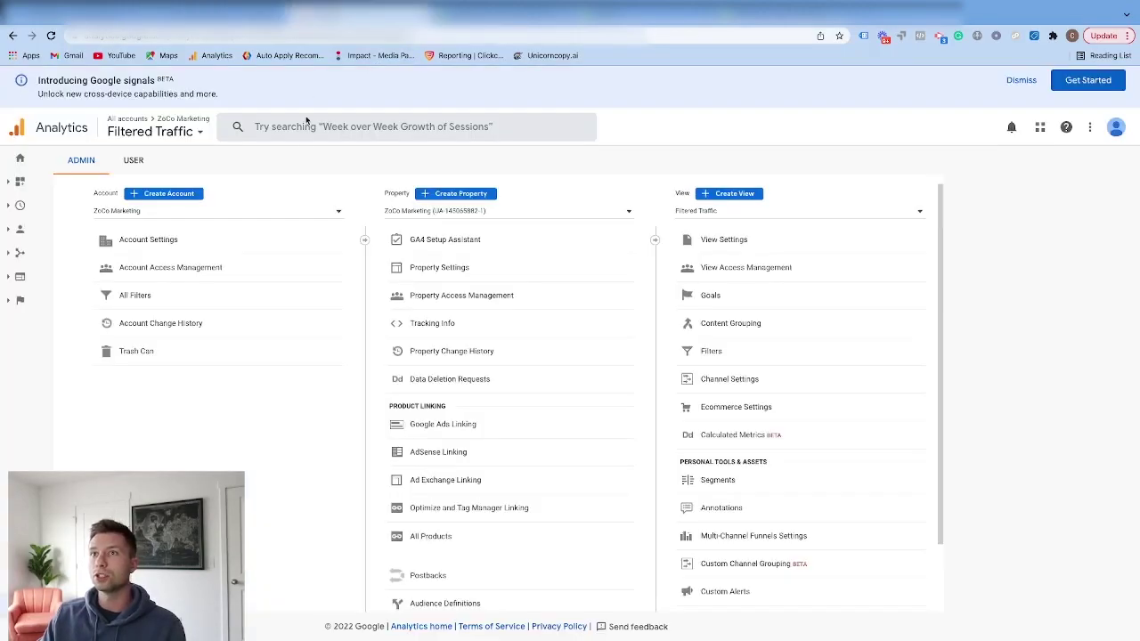
{"action": "left_click", "coordinate": [195, 134]}
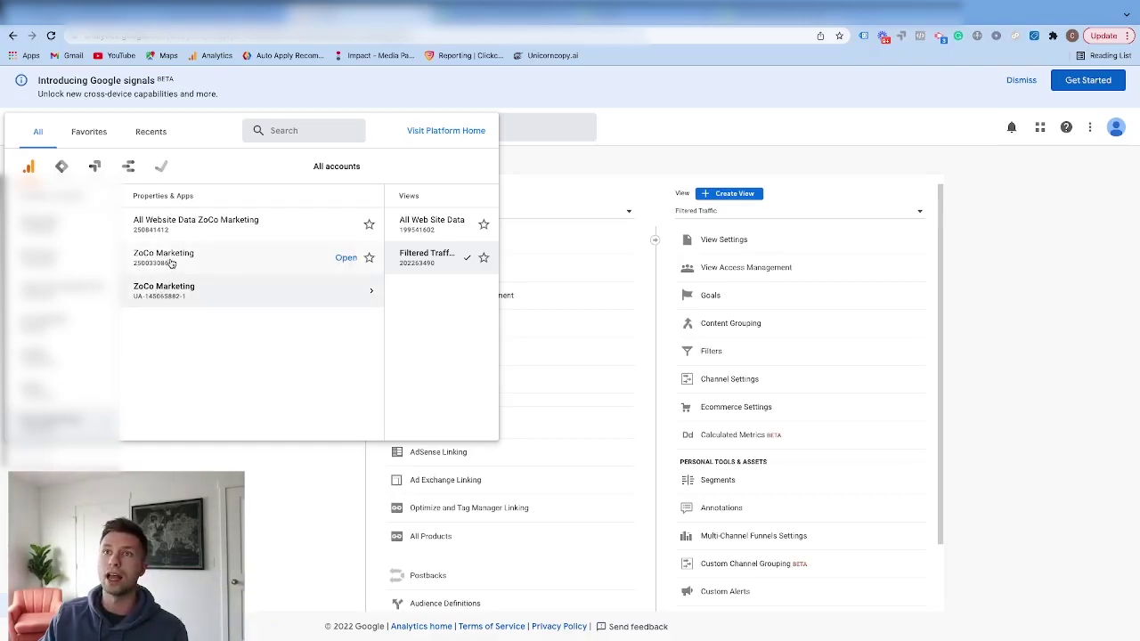
{"action": "left_click", "coordinate": [529, 174]}
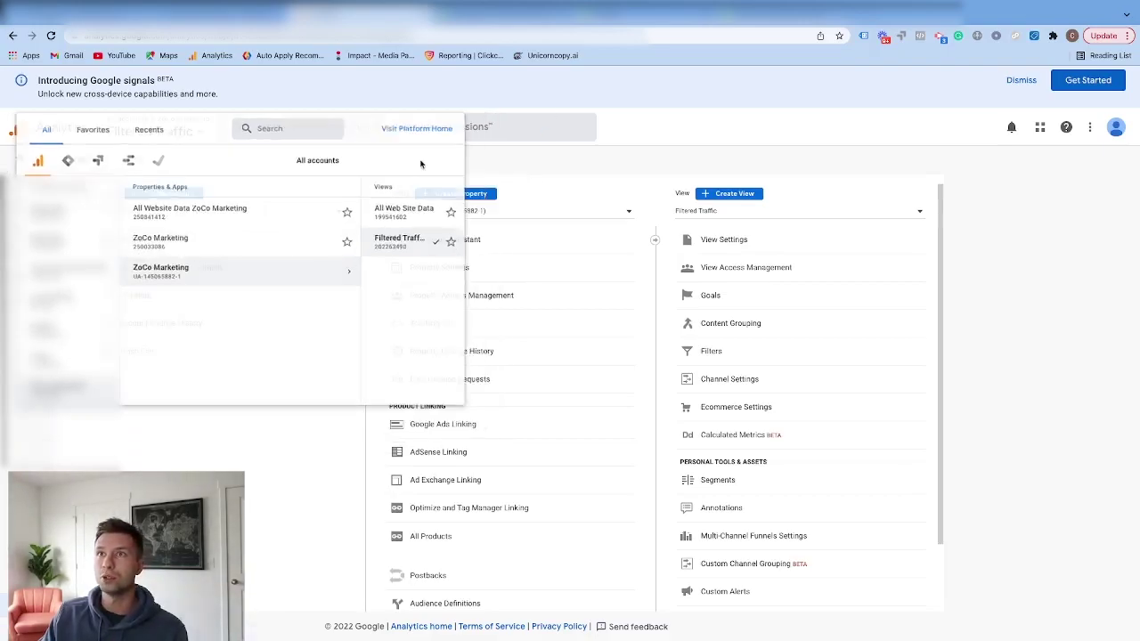
{"action": "left_click", "coordinate": [174, 134]}
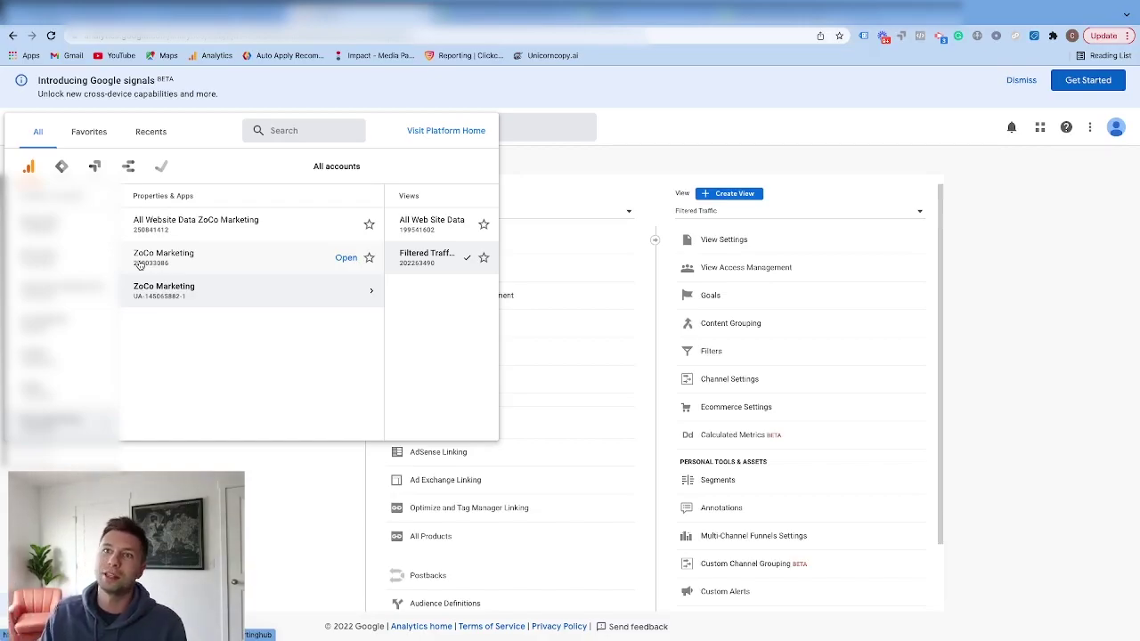
{"action": "left_click", "coordinate": [174, 298]}
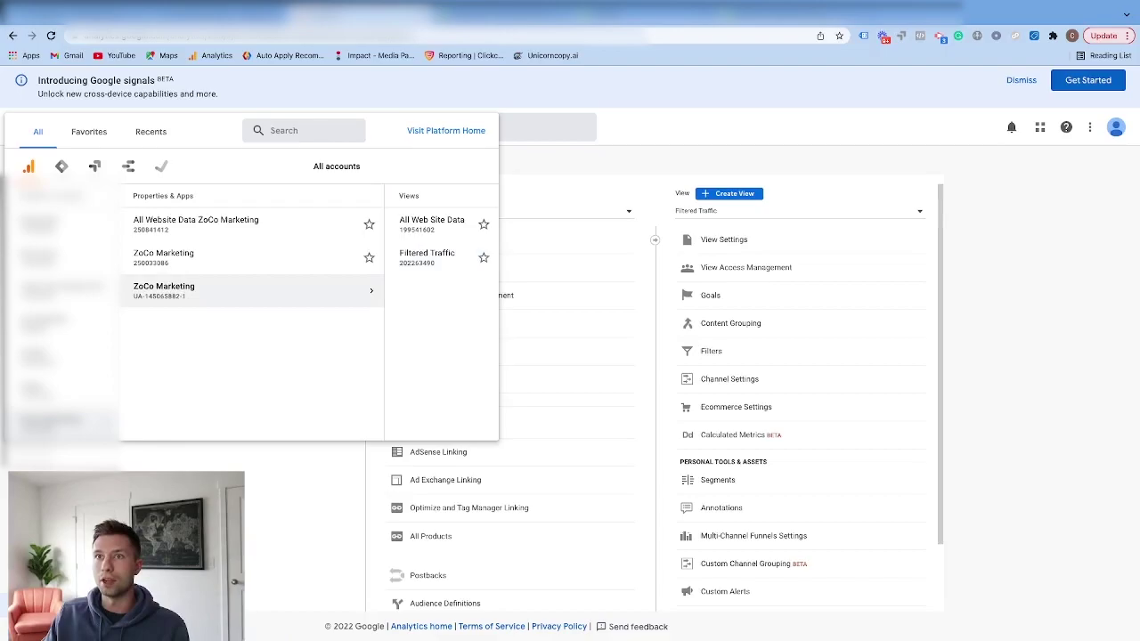
{"action": "left_click", "coordinate": [476, 270]}
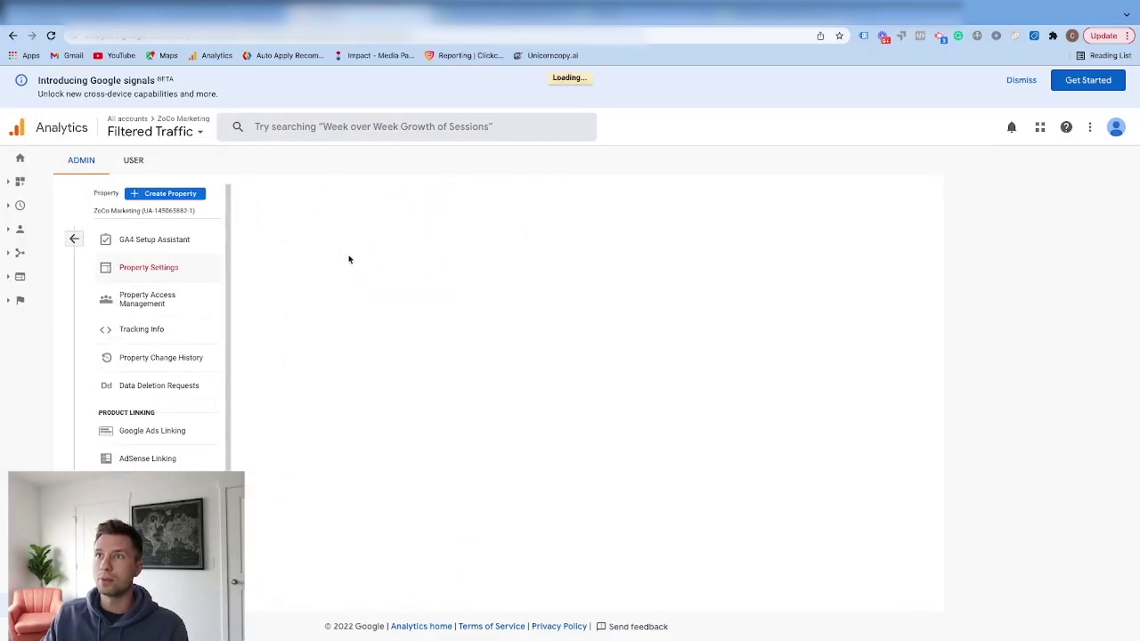
{"action": "left_click_drag", "start_coordinate": [308, 271], "coordinate": [243, 268]}
{"action": "key", "text": "ctrl+c"}
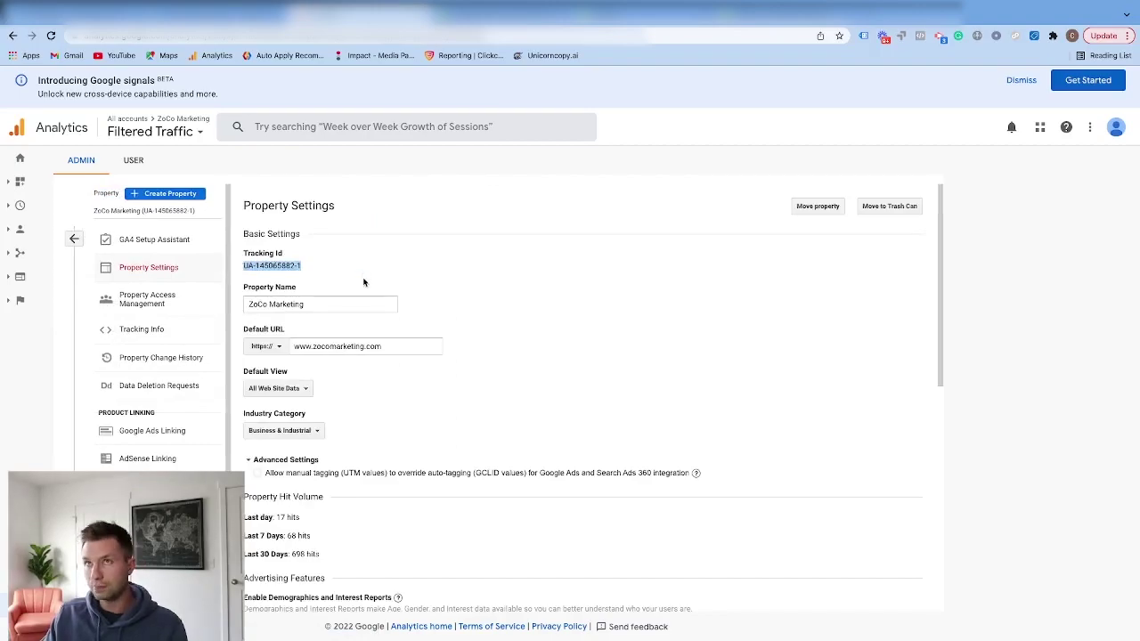
Switch to the Shopify admin, leave the checkout settings, and open the Online Store preferences.
{"action": "left_click", "coordinate": [634, 15]}
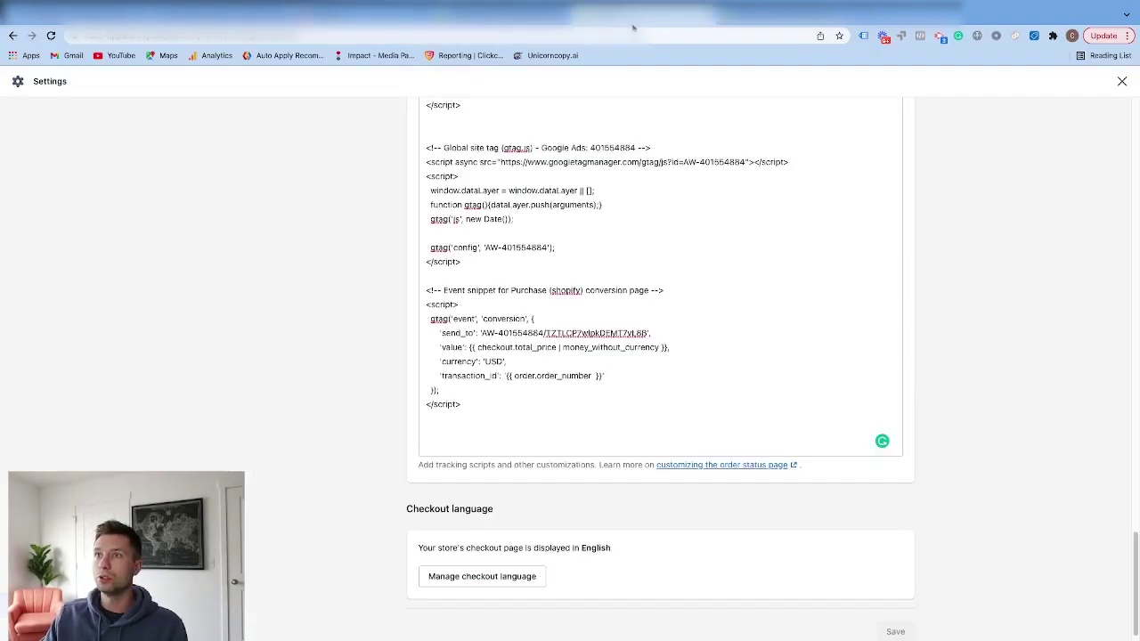
{"action": "scroll", "coordinate": [399, 241], "scroll_direction": "up", "scroll_amount": 20}
{"action": "scroll", "coordinate": [303, 258], "scroll_direction": "down", "scroll_amount": 8}
{"action": "scroll", "coordinate": [461, 306], "scroll_direction": "down", "scroll_amount": 15}
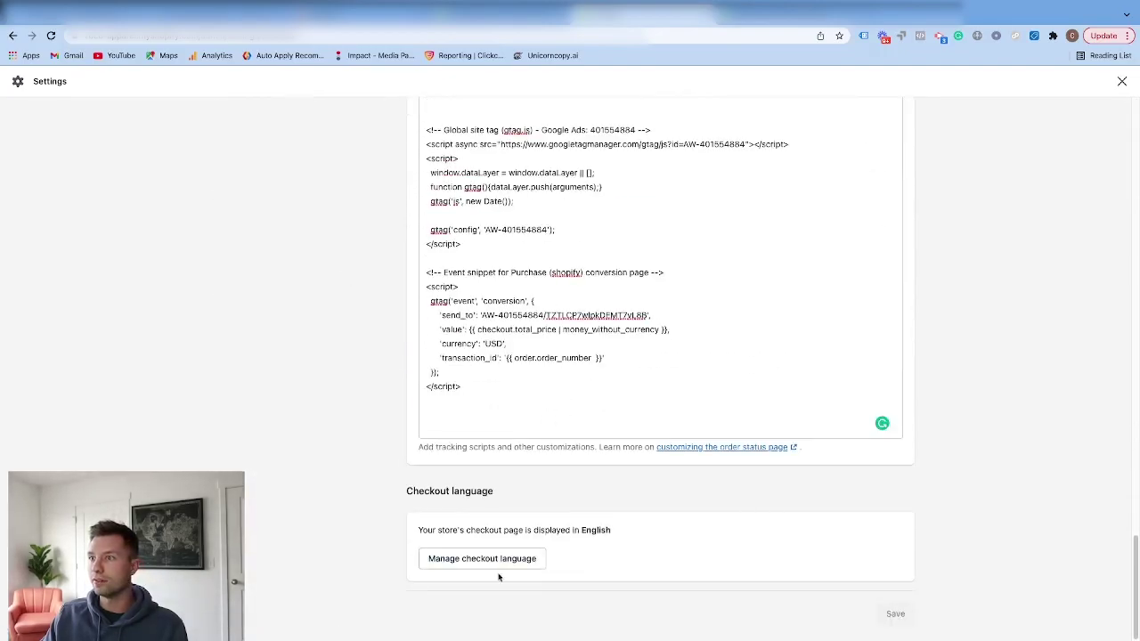
{"action": "scroll", "coordinate": [739, 473], "scroll_direction": "up", "scroll_amount": 20}
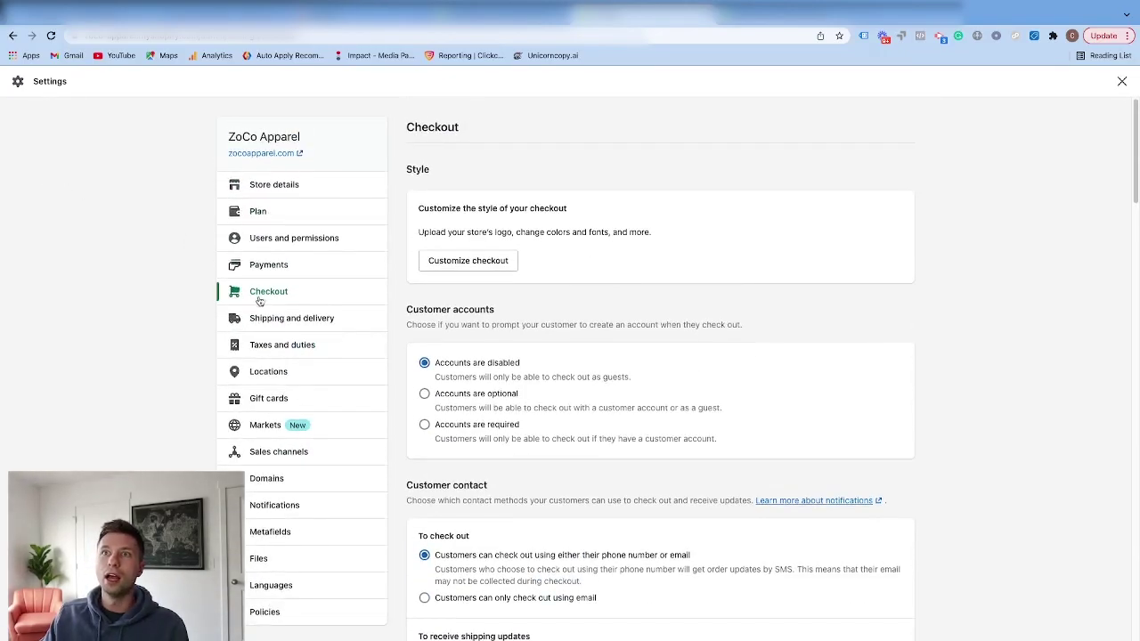
{"action": "left_click", "coordinate": [13, 37]}
{"action": "left_click", "coordinate": [12, 35]}
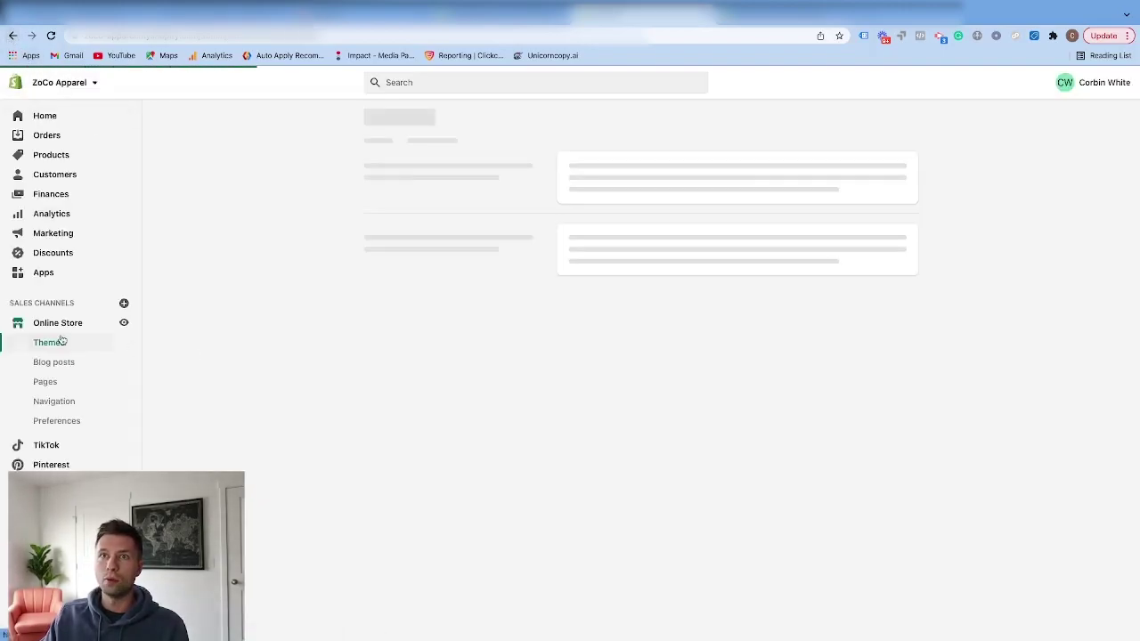
{"action": "left_click", "coordinate": [56, 422]}
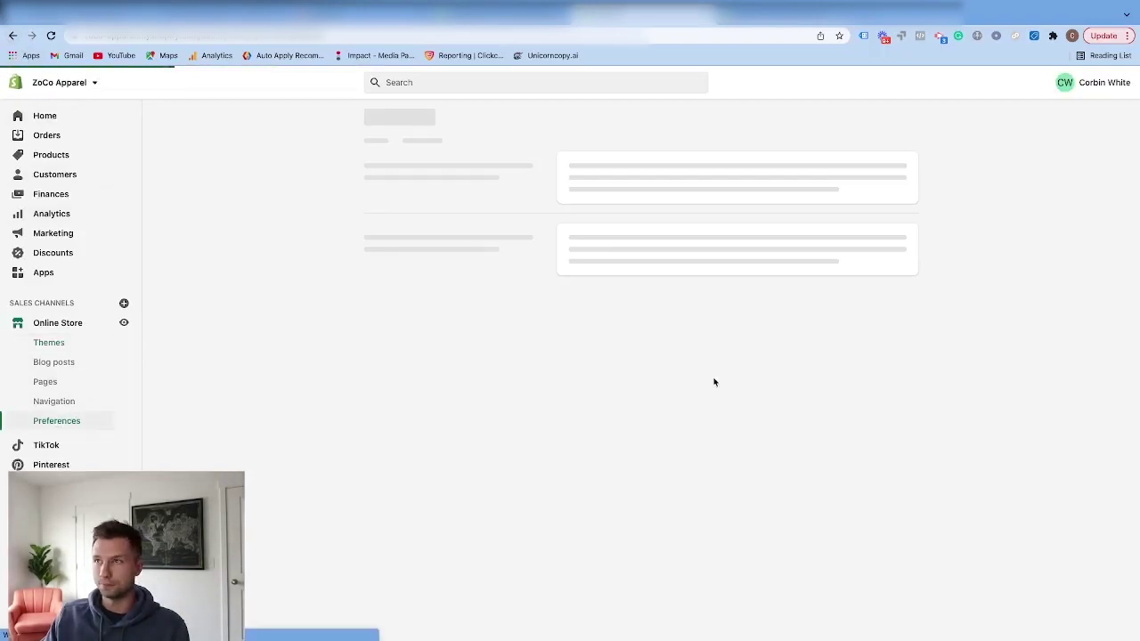
Paste the copied tracking ID as the store's Google Analytics account, enable Use Enhanced Ecommerce, and save the preferences.
{"action": "scroll", "coordinate": [399, 323], "scroll_direction": "down", "scroll_amount": 3}
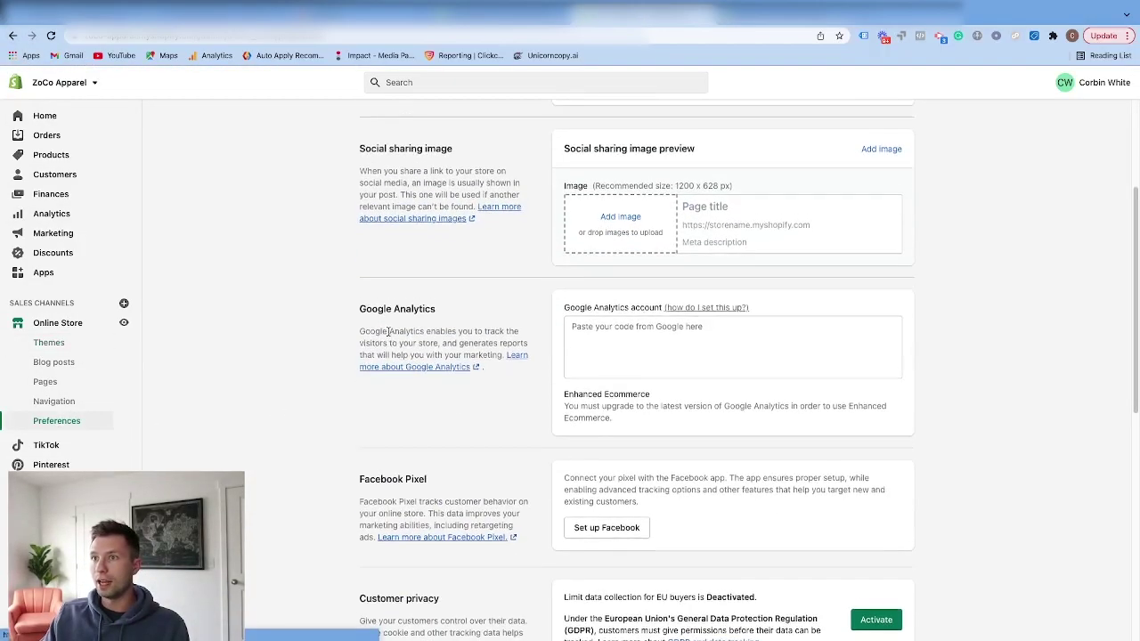
{"action": "left_click", "coordinate": [584, 317]}
{"action": "key", "text": "ctrl+v"}
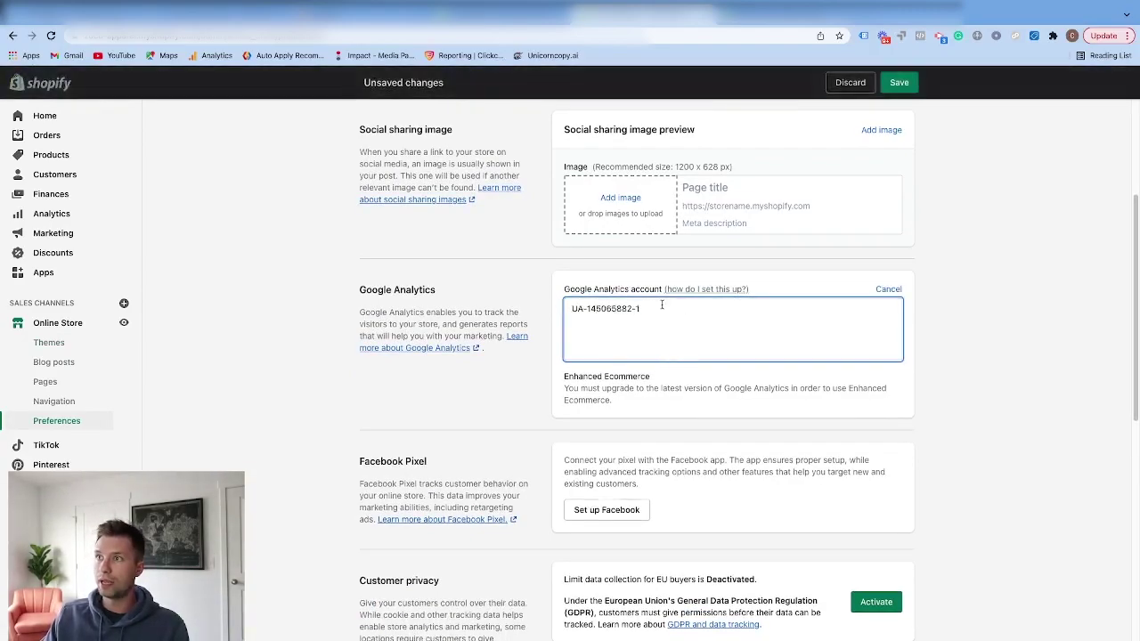
{"action": "left_click", "coordinate": [898, 82]}
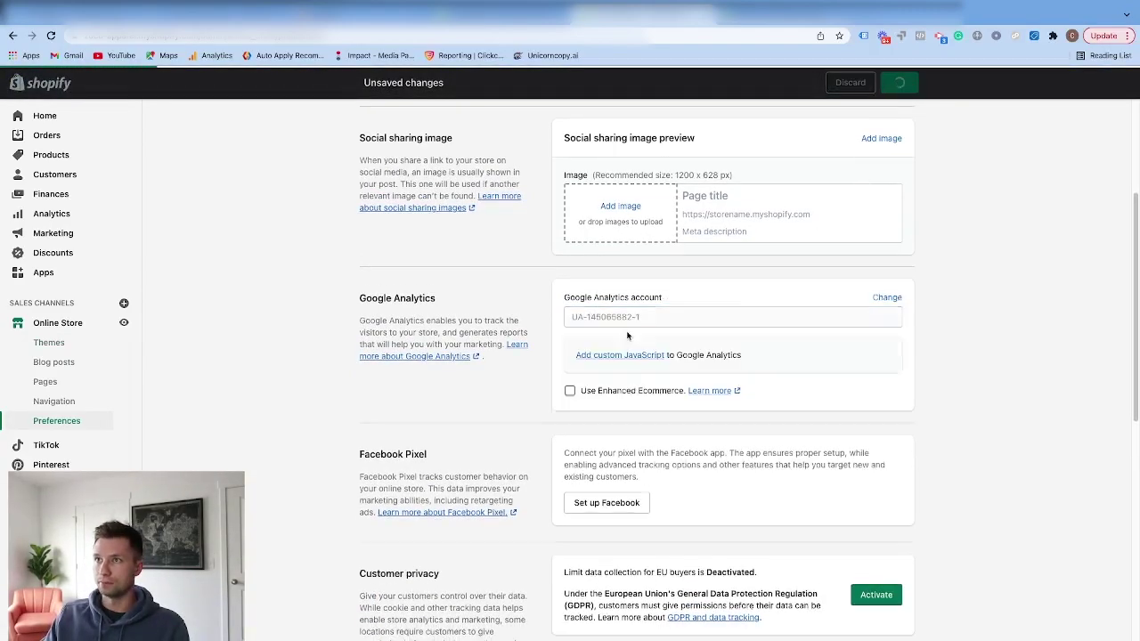
{"action": "left_click", "coordinate": [570, 392]}
{"action": "left_click", "coordinate": [900, 83]}
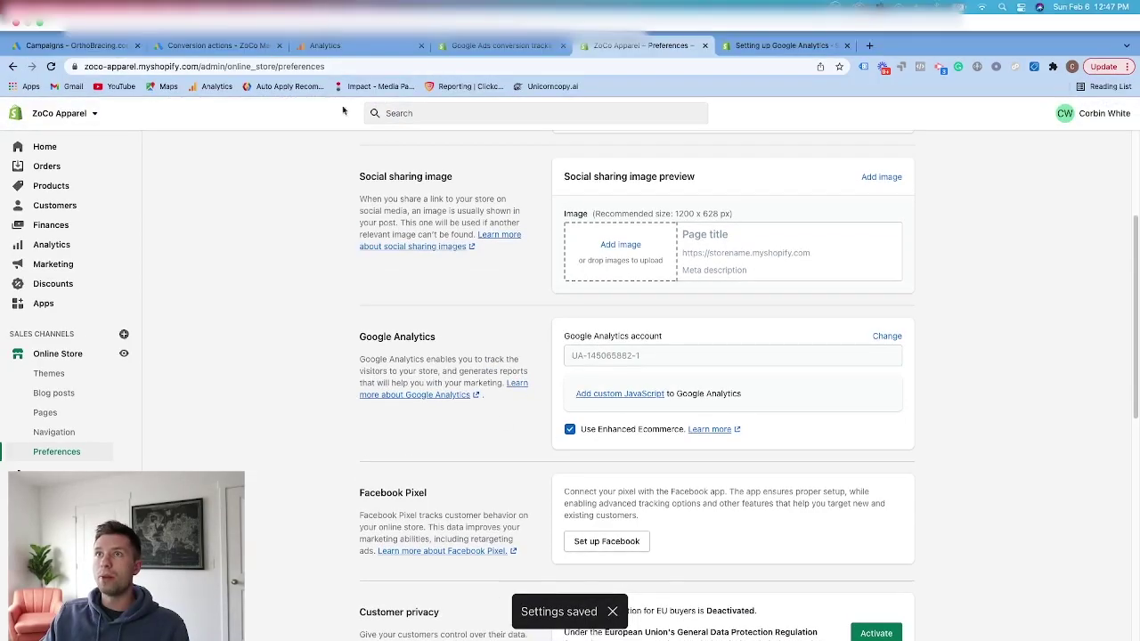
Switch to Google Analytics and return from the property settings to the admin overview of the ZoCo Marketing account.
{"action": "key", "text": "ctrl+Tab"}
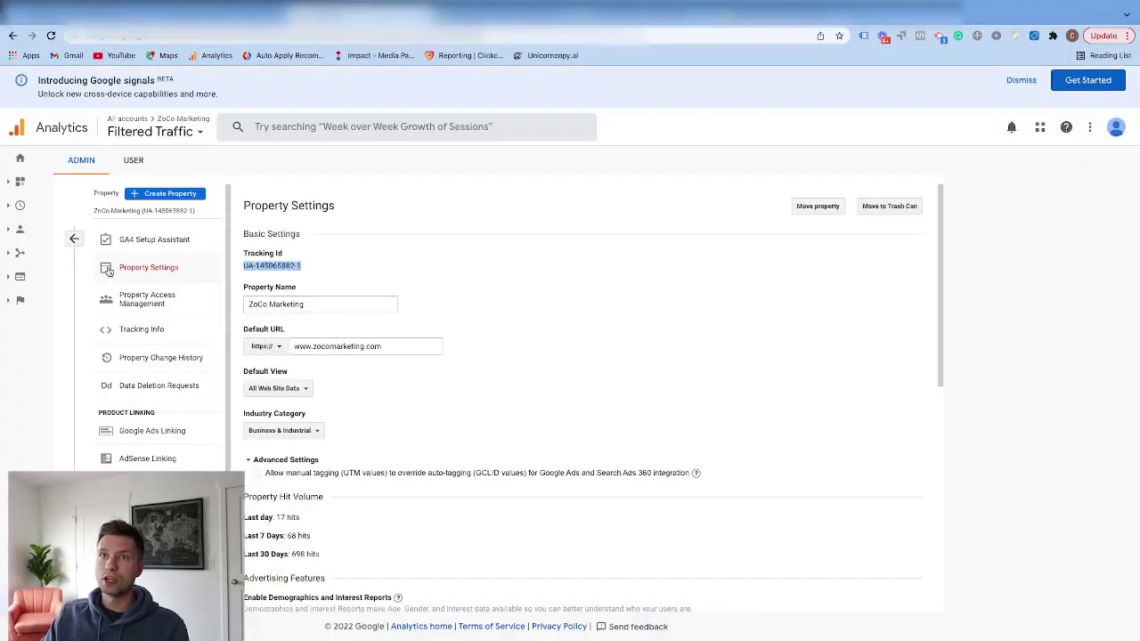
{"action": "left_click", "coordinate": [75, 240]}
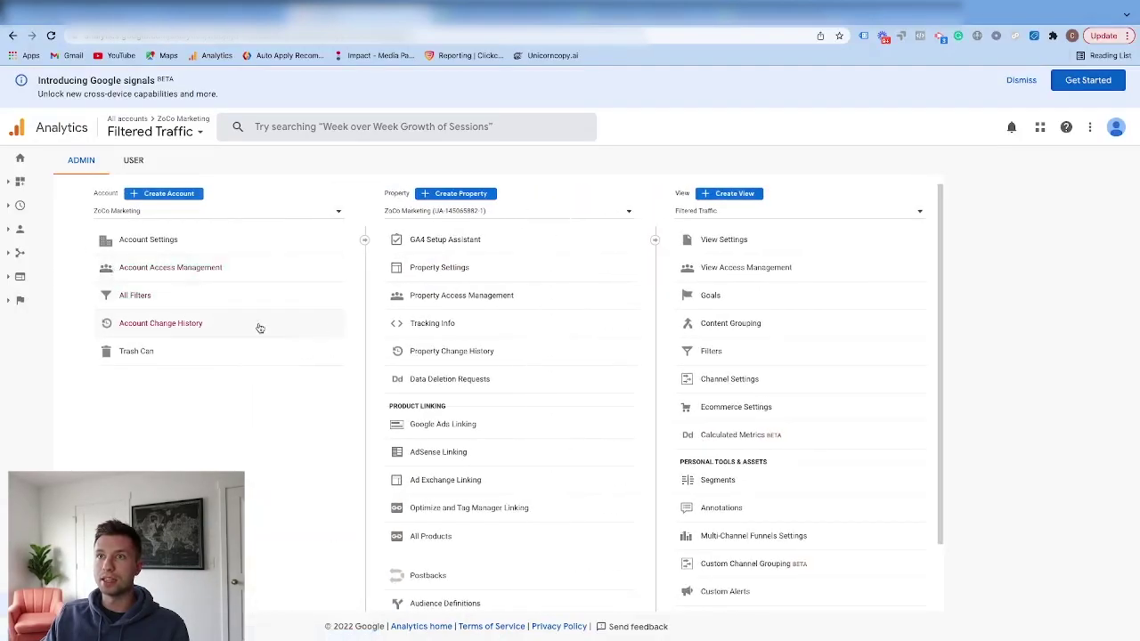
{"action": "scroll", "coordinate": [427, 401], "scroll_direction": "down", "scroll_amount": 1}
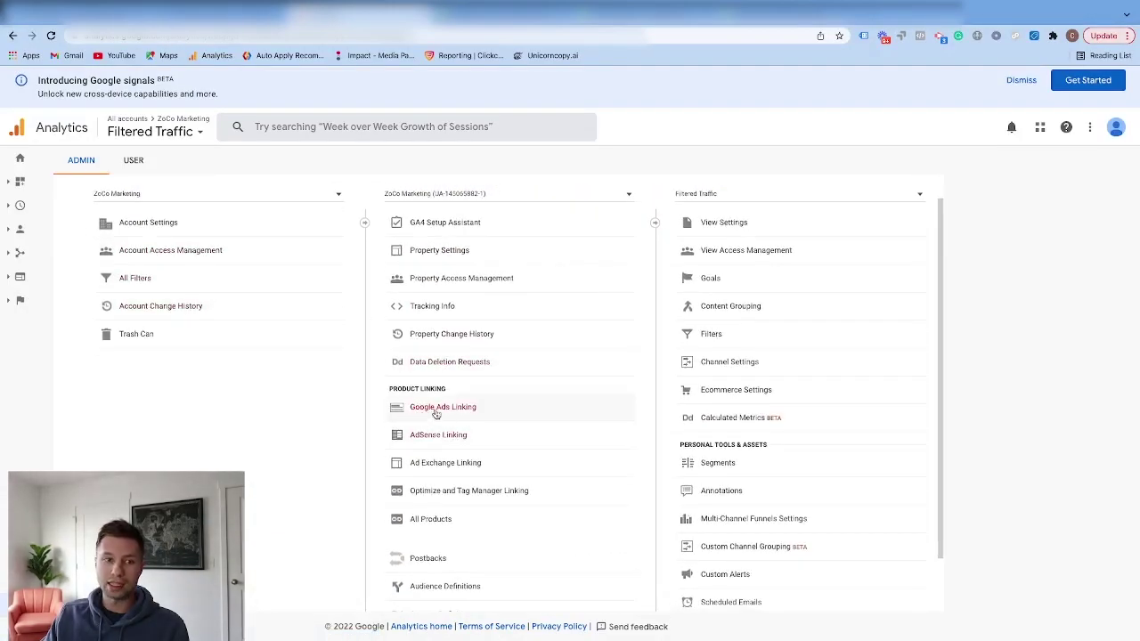
{"action": "scroll", "coordinate": [283, 363], "scroll_direction": "down", "scroll_amount": 1}
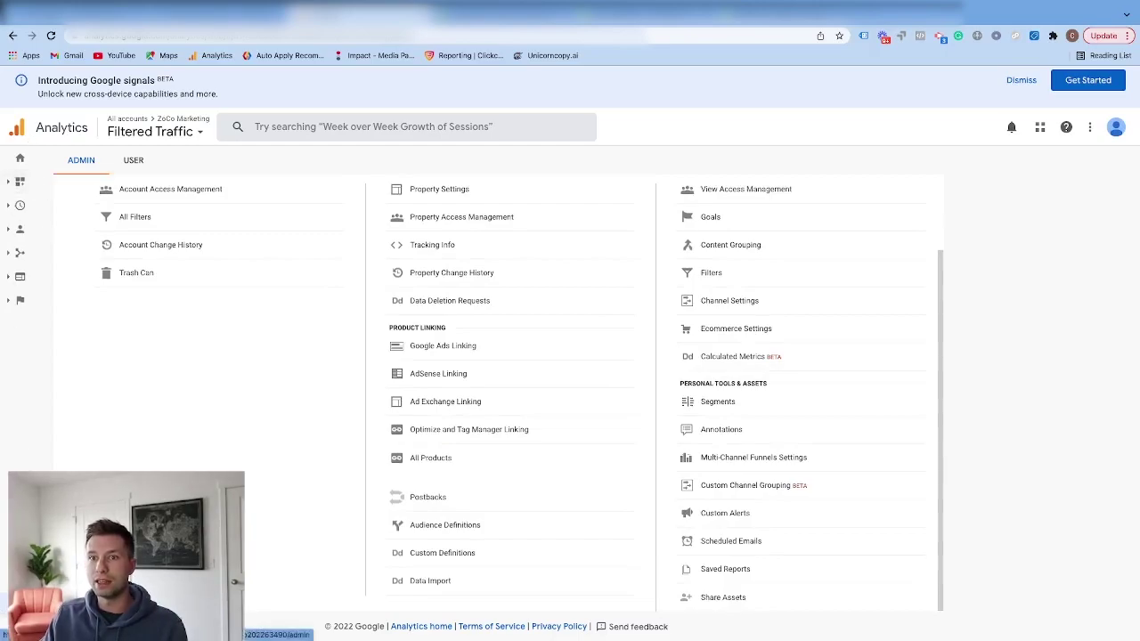
{"action": "left_click", "coordinate": [81, 160]}
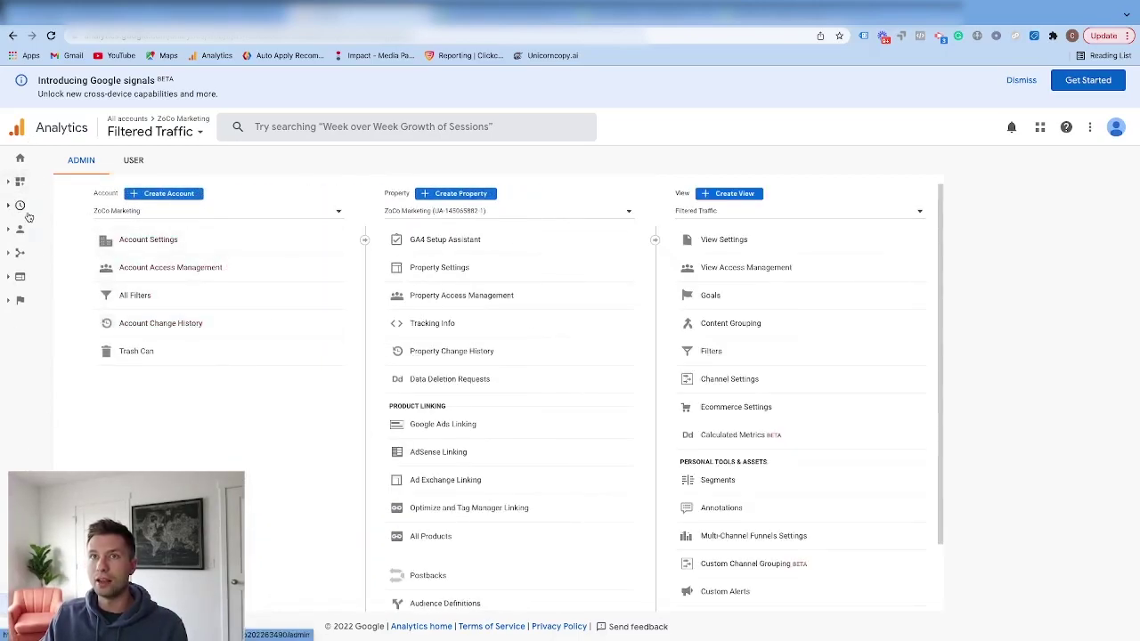
{"action": "left_click", "coordinate": [27, 165]}
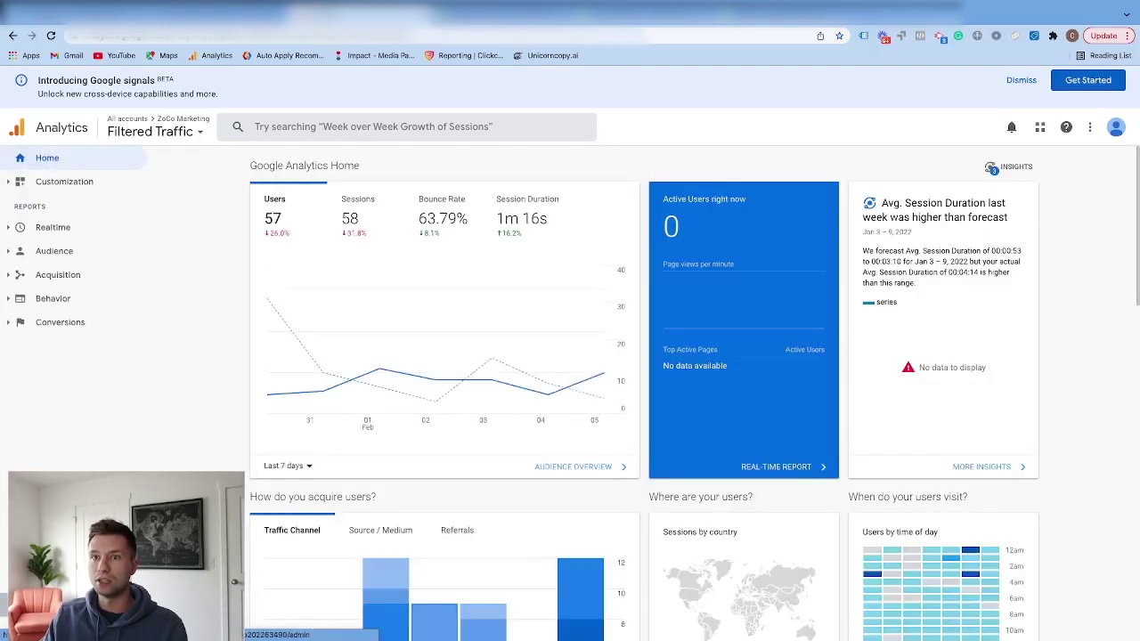
{"action": "left_click", "coordinate": [20, 624]}
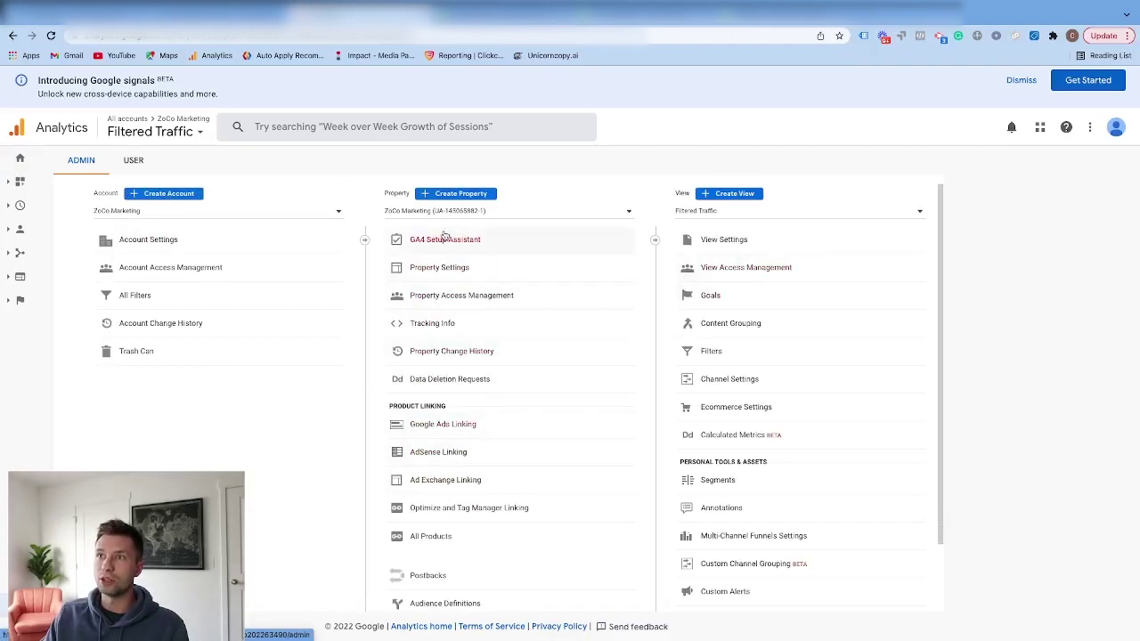
Examine the property's Google Ads Linking and the accounts offered for a new link group, without creating one.
{"action": "left_click", "coordinate": [432, 427]}
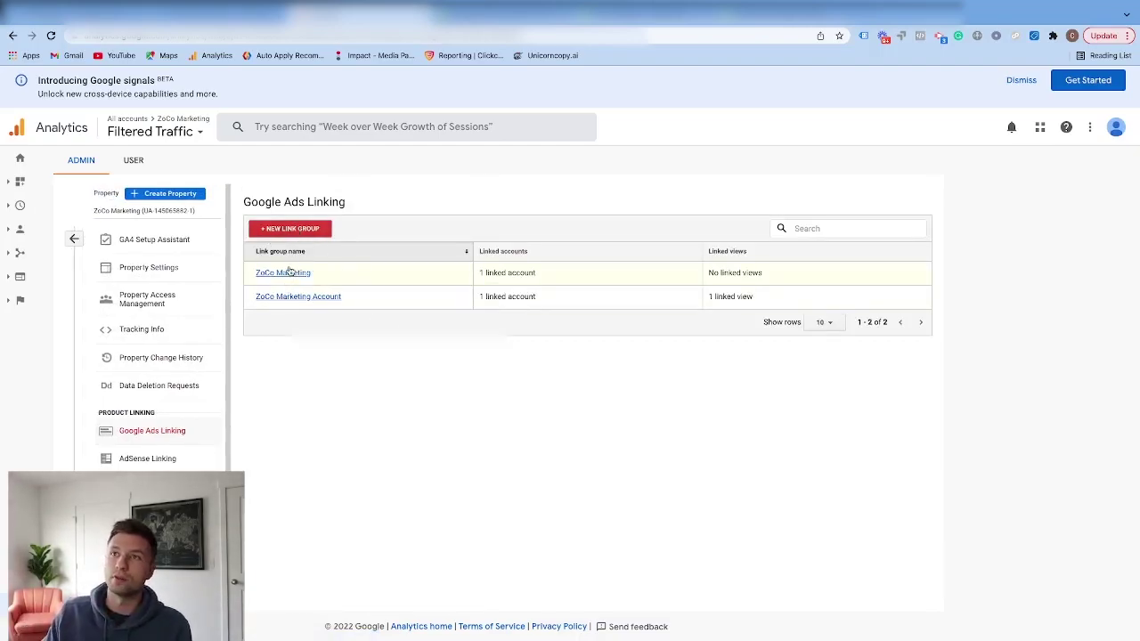
{"action": "left_click", "coordinate": [292, 229]}
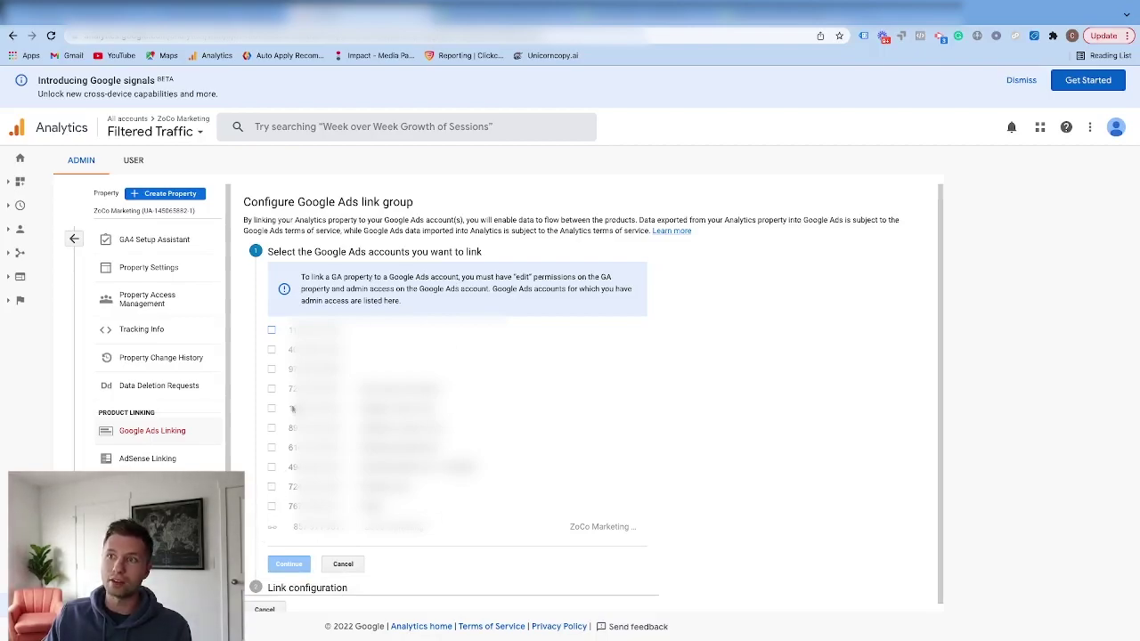
{"action": "left_click", "coordinate": [346, 565]}
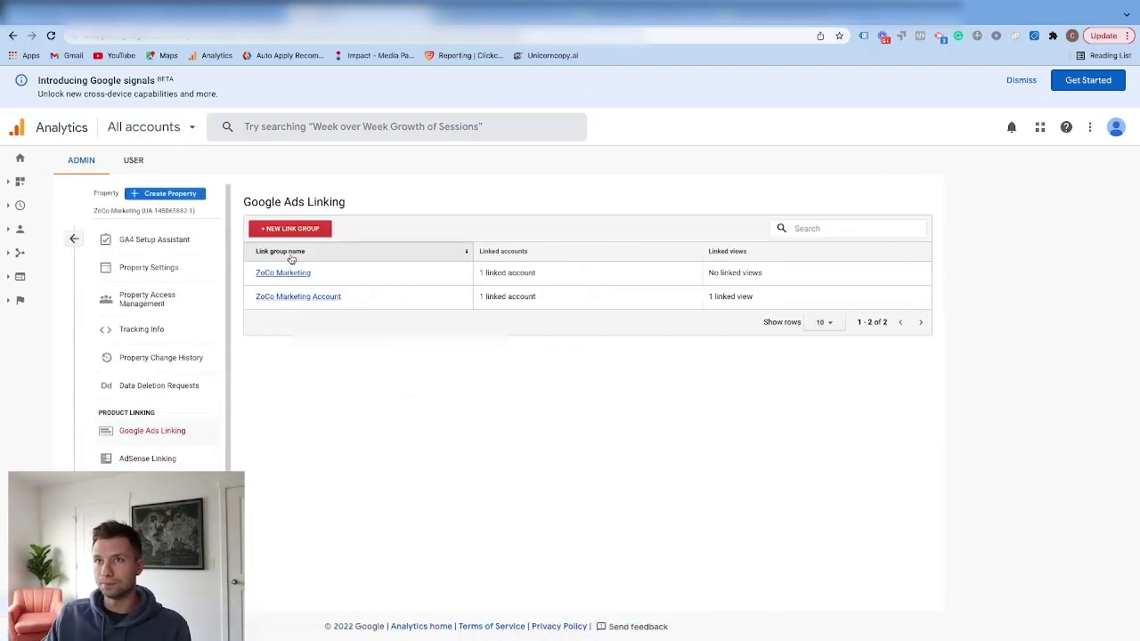
{"action": "left_click", "coordinate": [74, 239]}
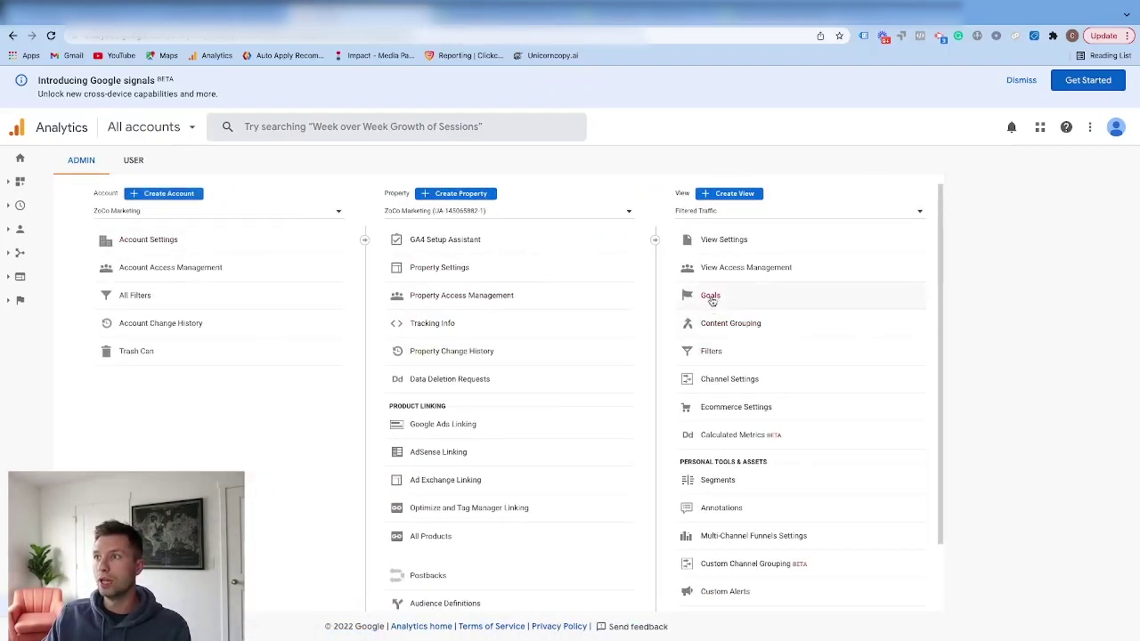
Enable Ecommerce and Enhanced Ecommerce Reporting in the Filtered Traffic view's ecommerce settings, and save them.
{"action": "left_click", "coordinate": [715, 408]}
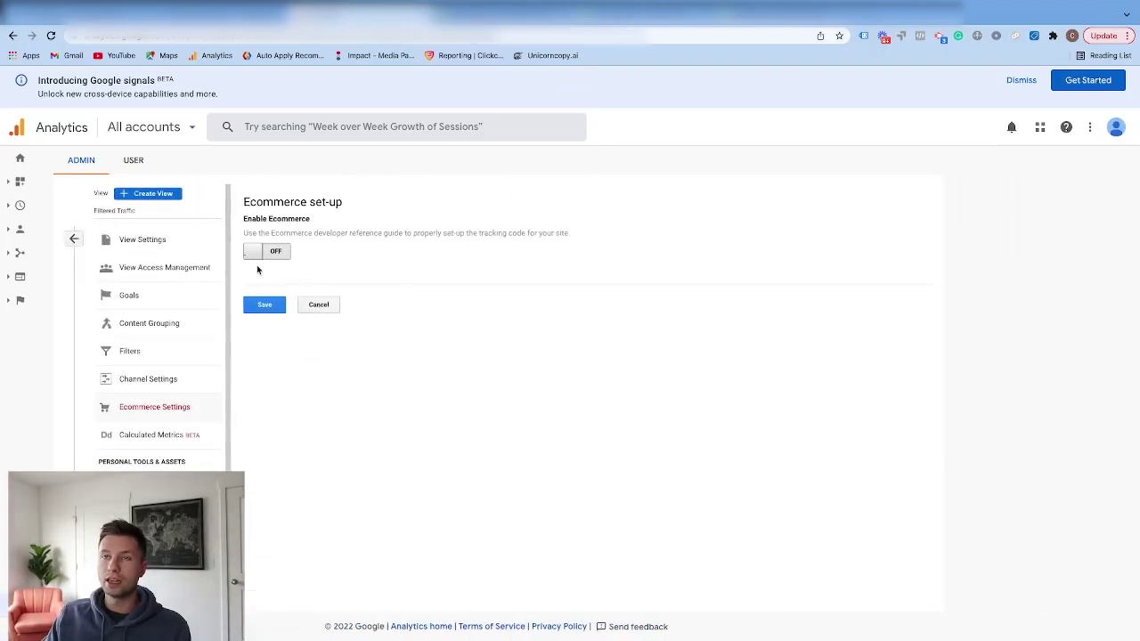
{"action": "left_click", "coordinate": [74, 238]}
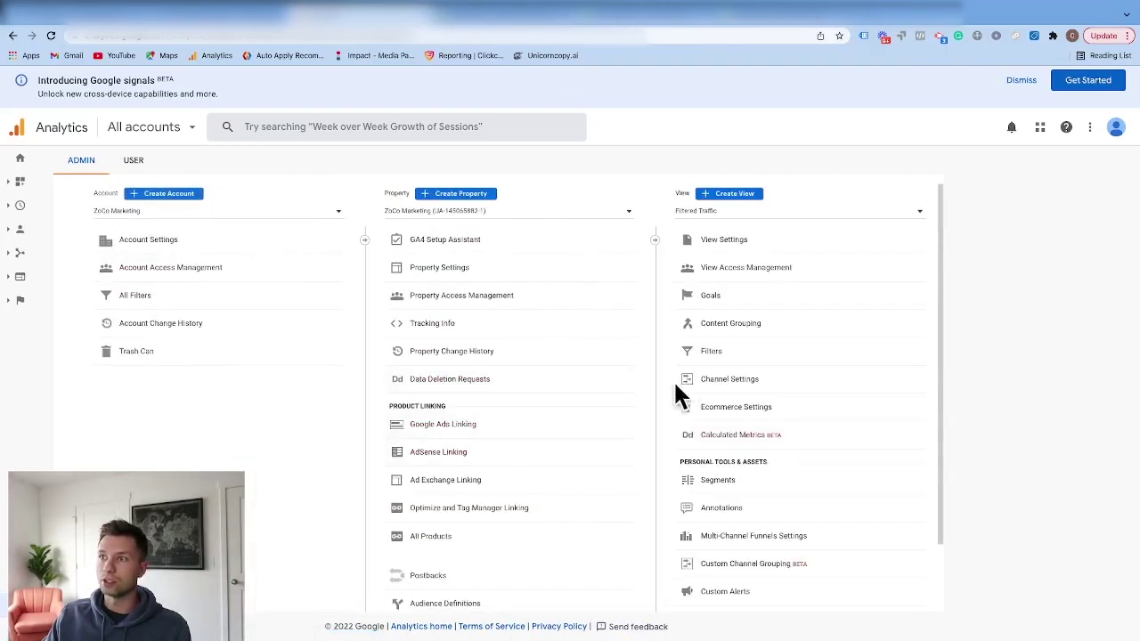
{"action": "left_click", "coordinate": [722, 413]}
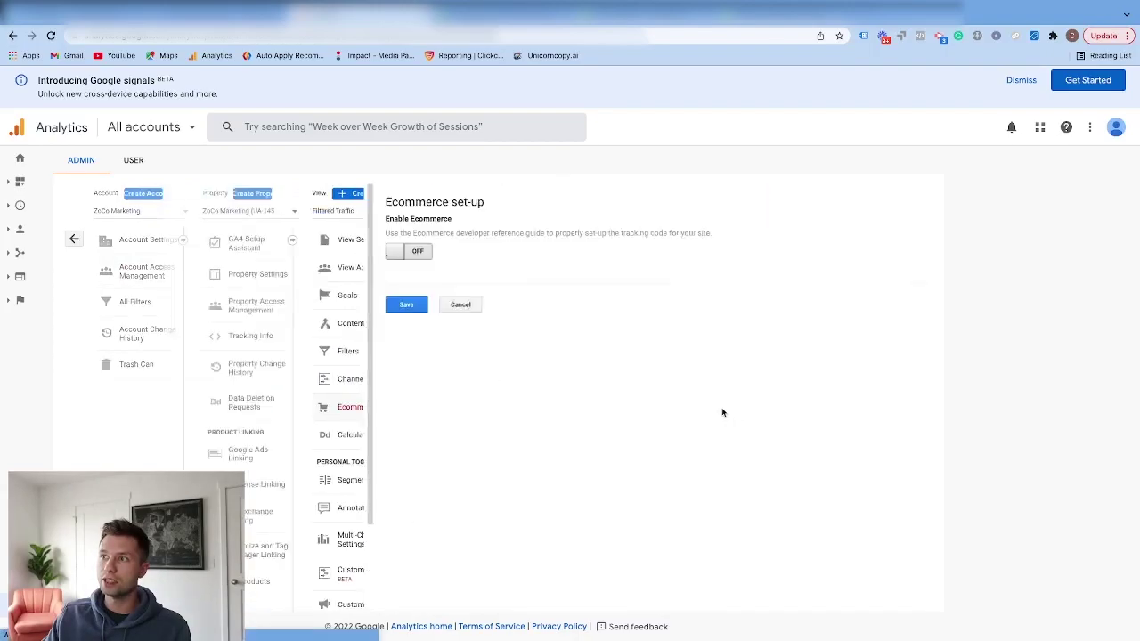
{"action": "left_click", "coordinate": [272, 252]}
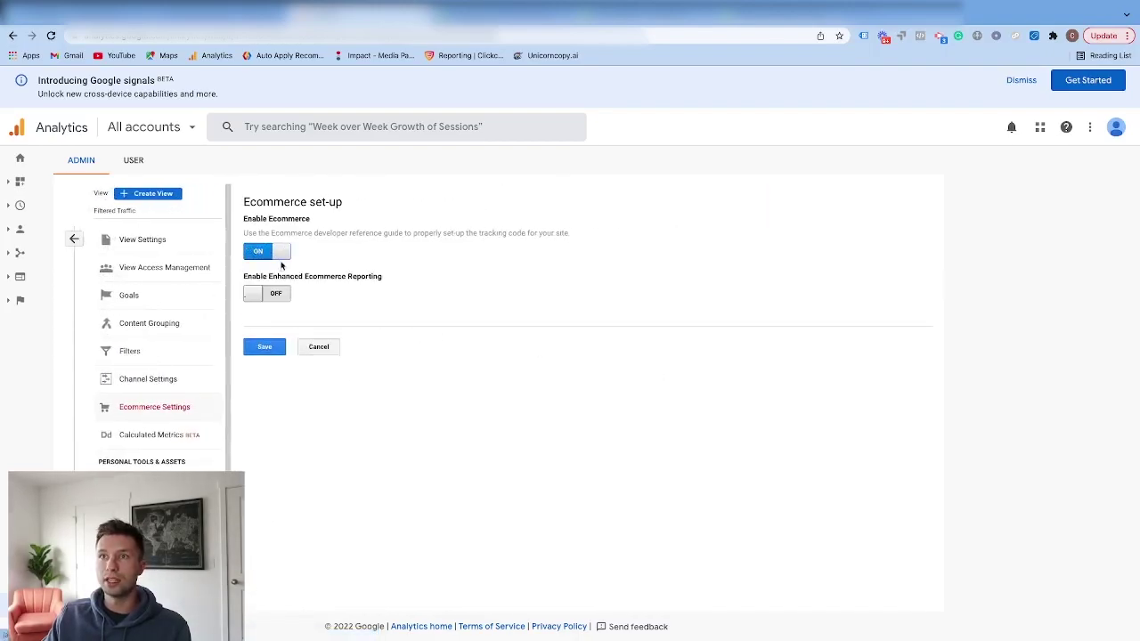
{"action": "left_click", "coordinate": [255, 297]}
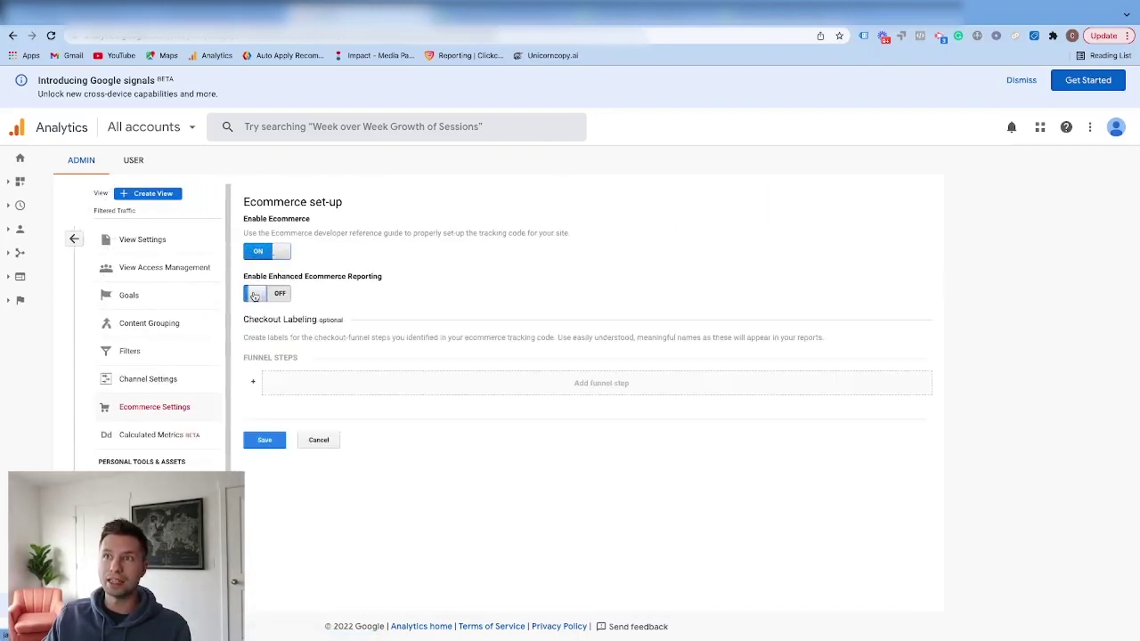
{"action": "left_click", "coordinate": [264, 442]}
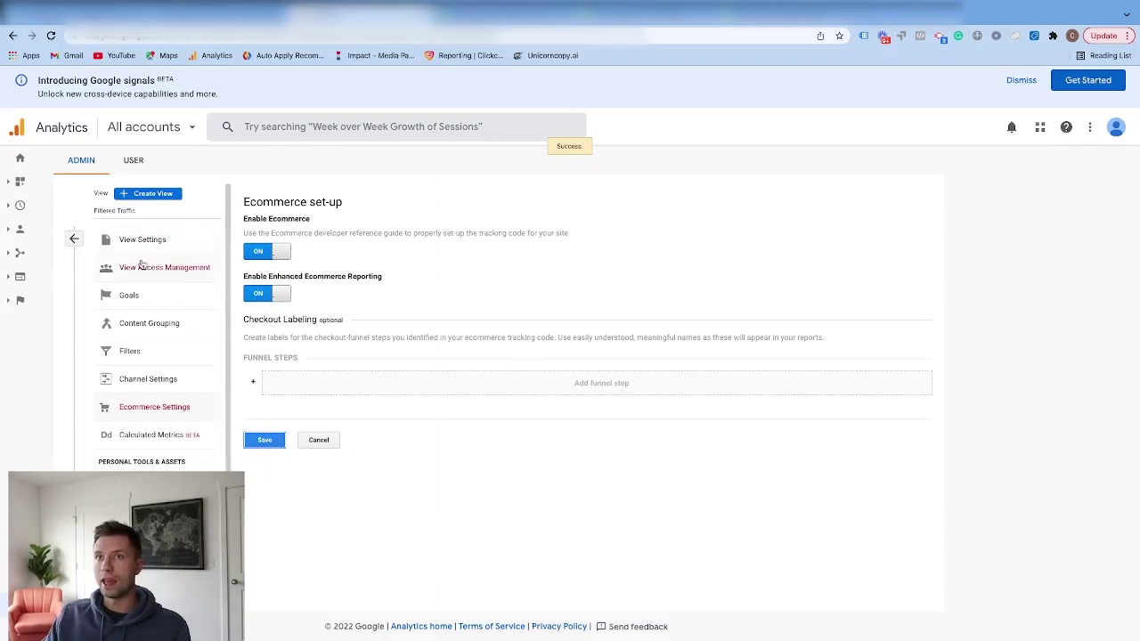
{"action": "left_click", "coordinate": [74, 239]}
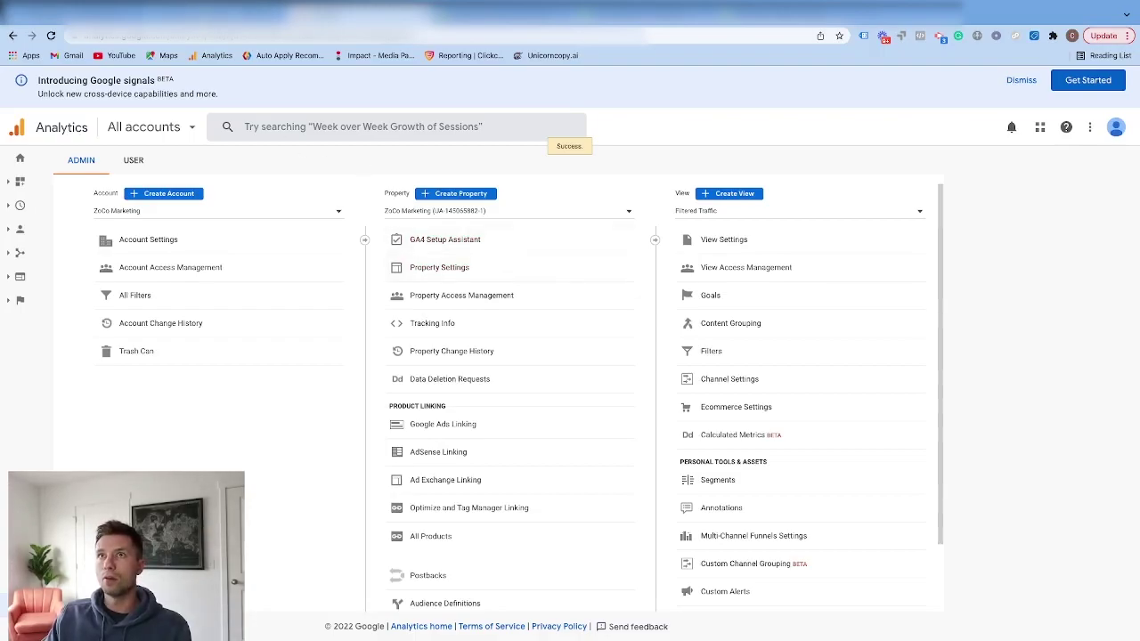
Switch to Google Ads and start a new conversion action that imports from Google Analytics (UA).
{"action": "key", "text": "ctrl+Tab"}
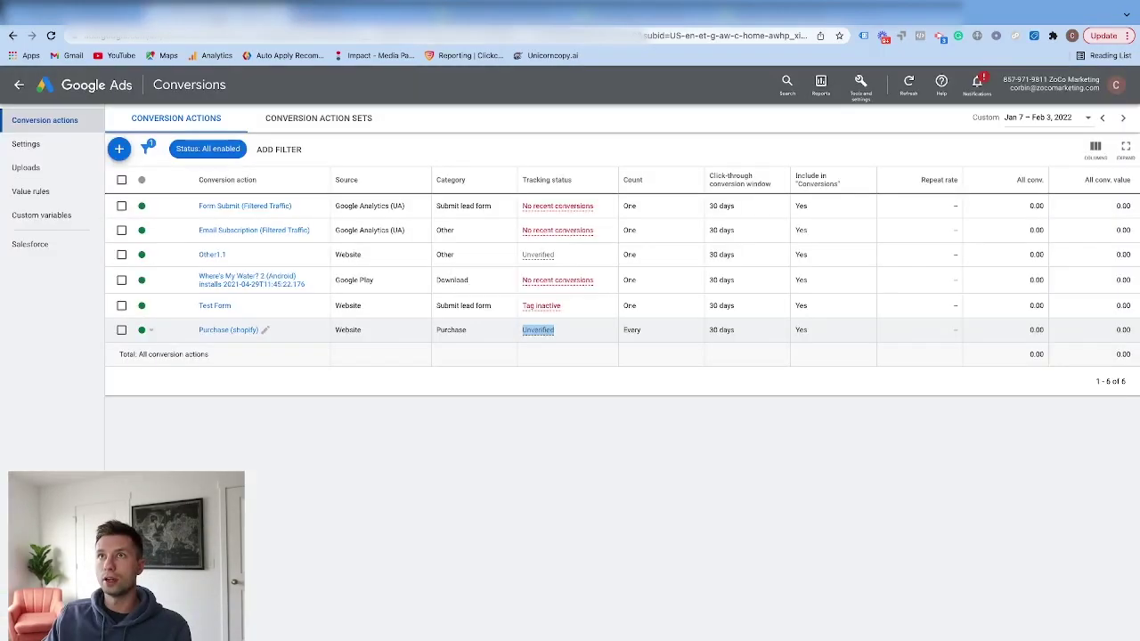
{"action": "left_click", "coordinate": [116, 151]}
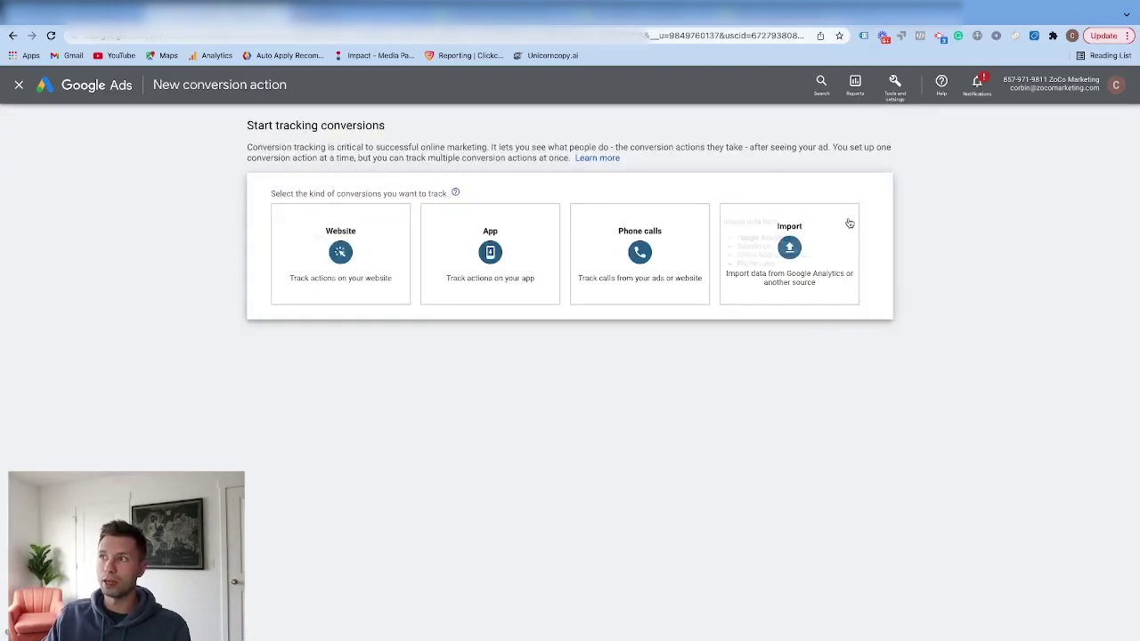
{"action": "left_click", "coordinate": [802, 241]}
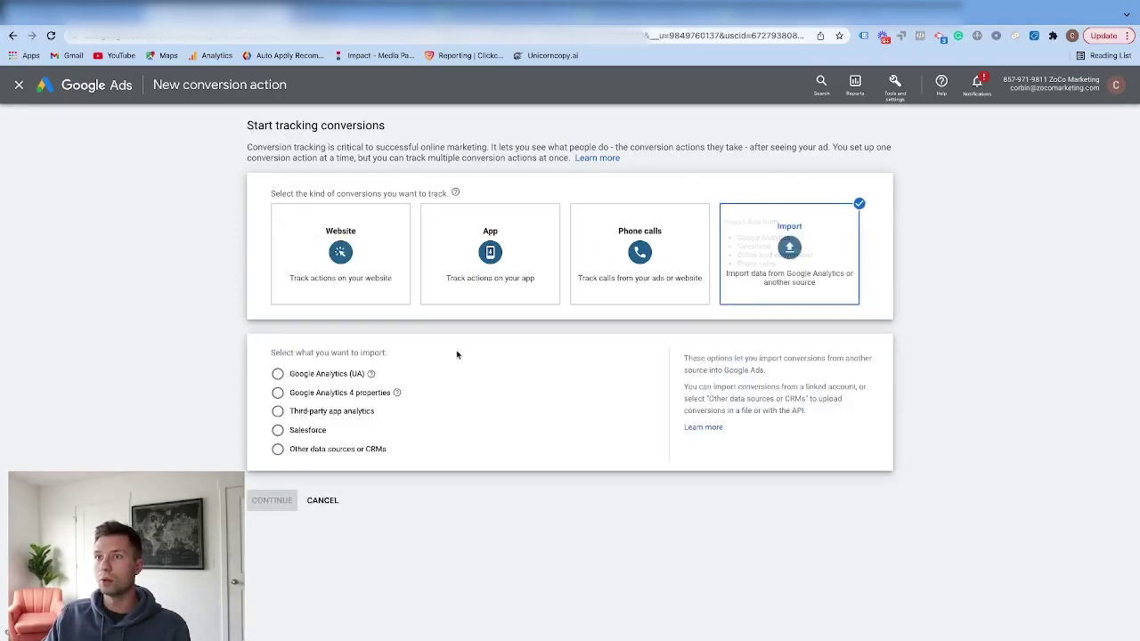
{"action": "left_click", "coordinate": [278, 374]}
{"action": "left_click", "coordinate": [267, 500]}
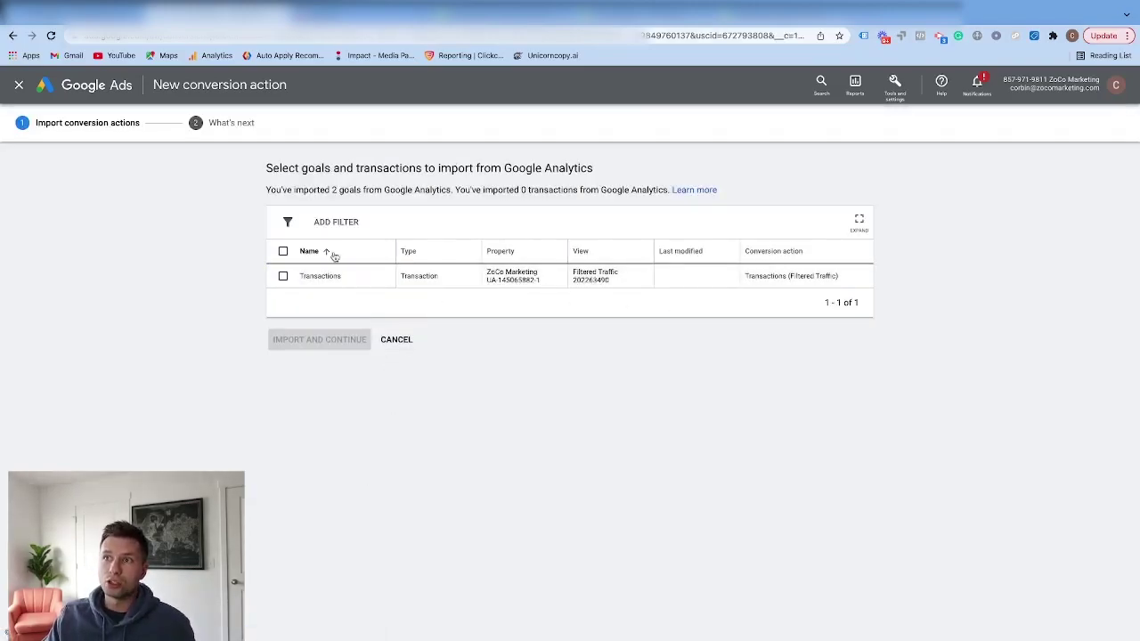
Import the Transactions conversion from the Filtered Traffic view and finish, returning to the list of conversion actions.
{"action": "left_click_drag", "start_coordinate": [356, 278], "coordinate": [295, 279]}
{"action": "left_click_drag", "start_coordinate": [638, 275], "coordinate": [488, 281]}
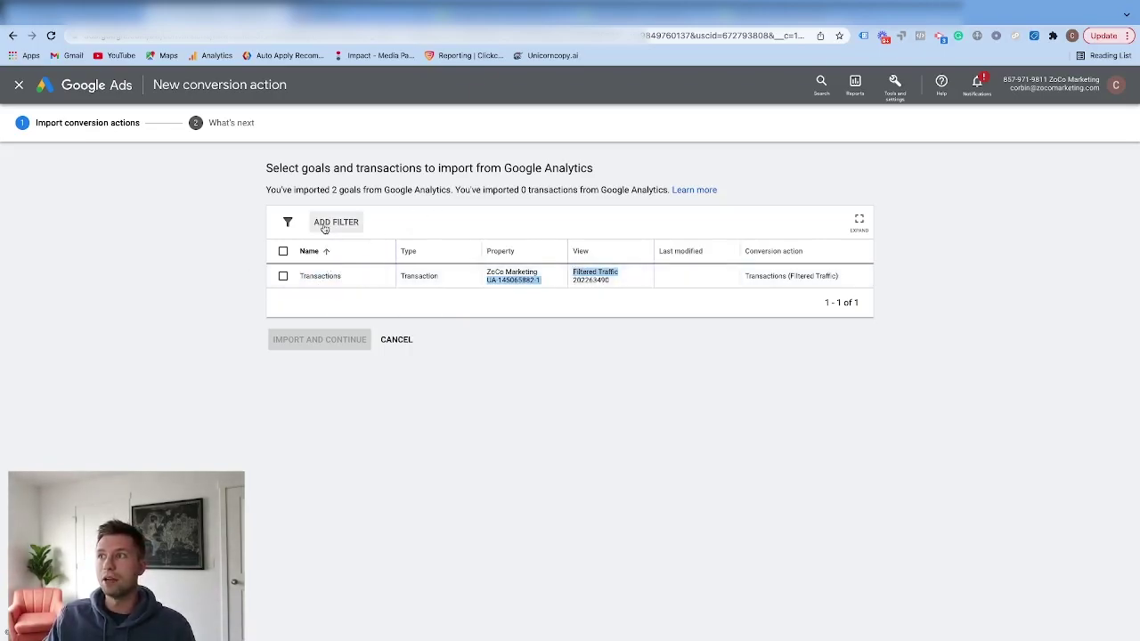
{"action": "left_click", "coordinate": [284, 277]}
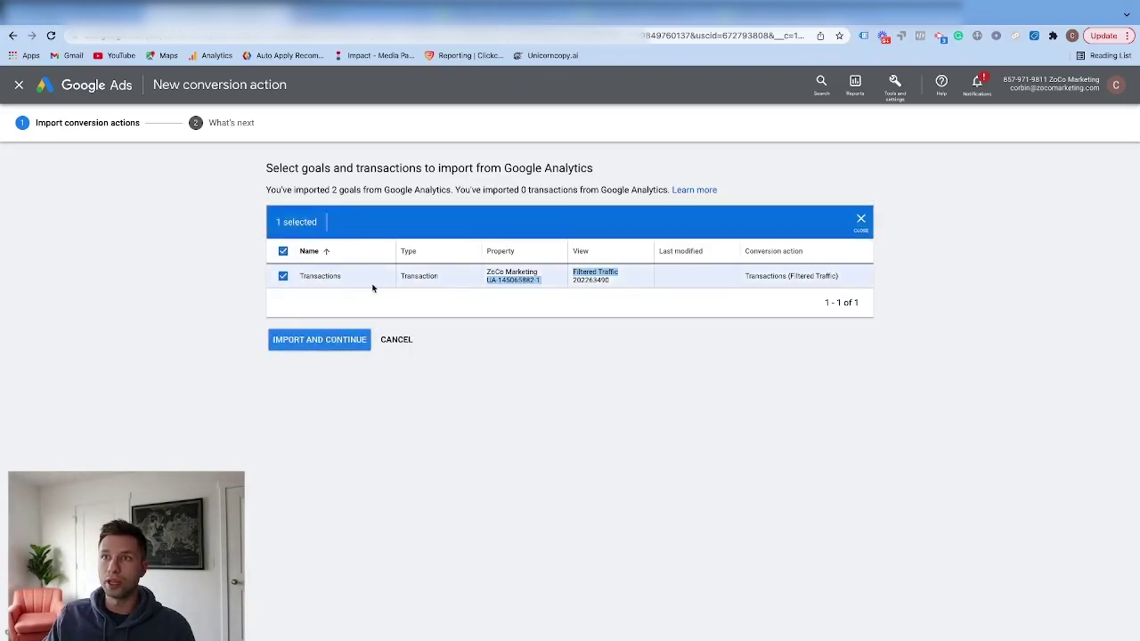
{"action": "left_click", "coordinate": [324, 343]}
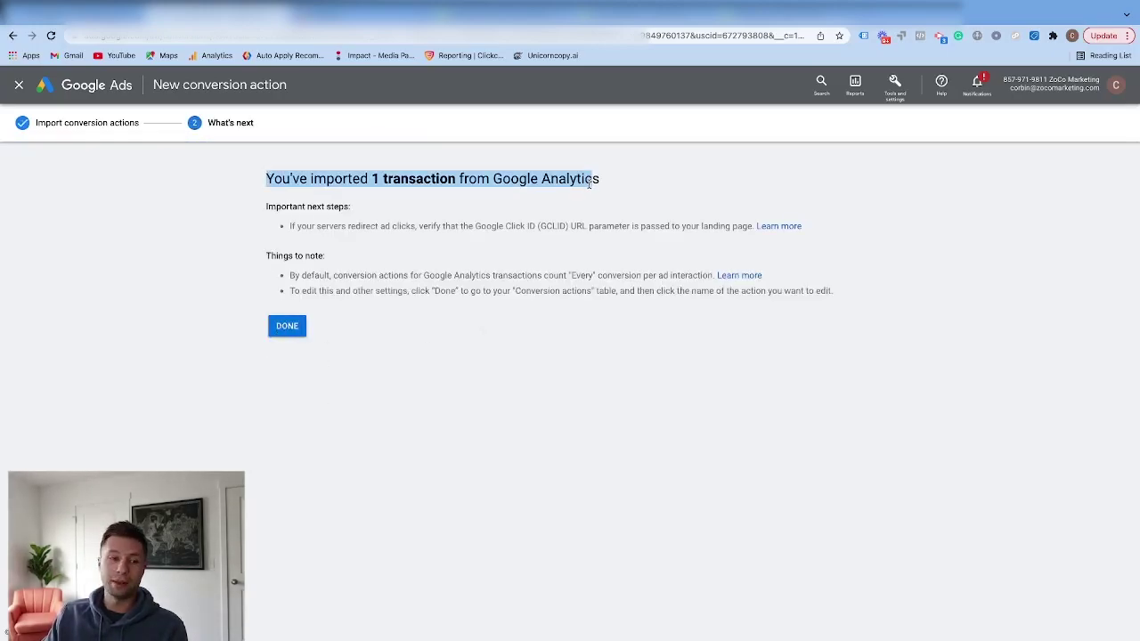
{"action": "left_click", "coordinate": [289, 327]}
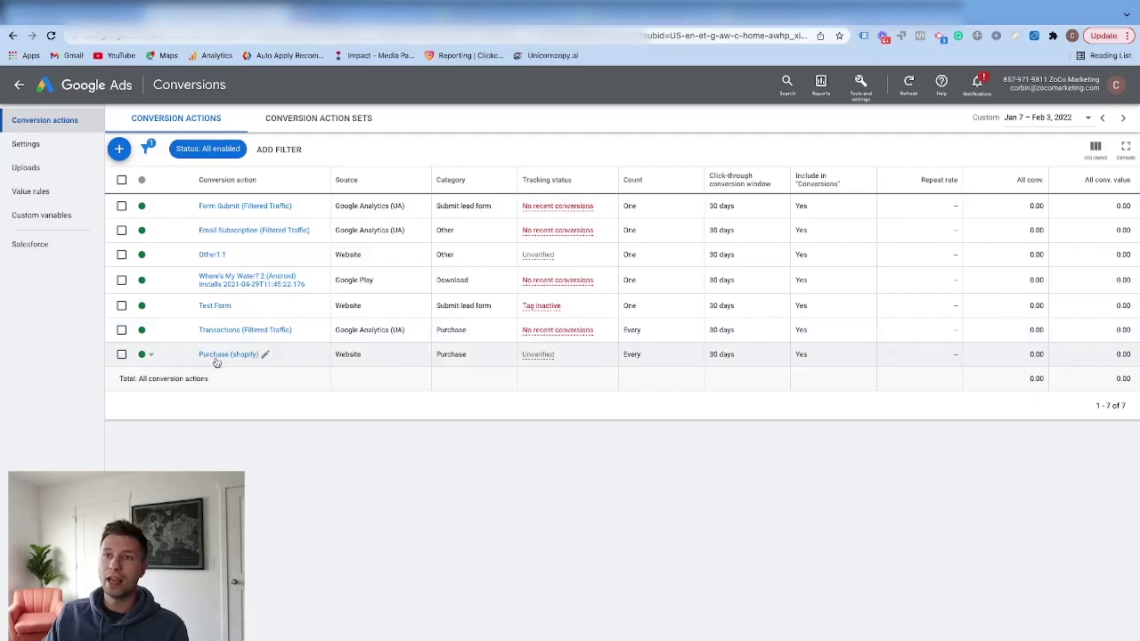
Compare the Transactions (Filtered Traffic) and Purchase (shopify) conversion actions, leaving only Purchase (shopify) selected.
{"action": "left_click", "coordinate": [121, 330]}
{"action": "left_click", "coordinate": [121, 354]}
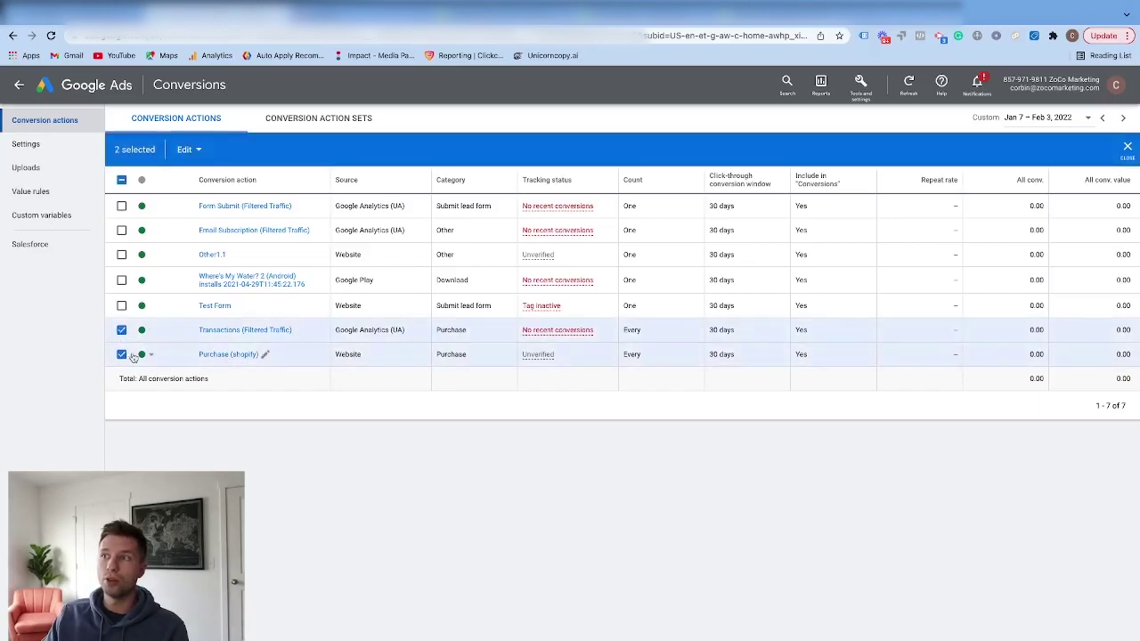
{"action": "mouse_move", "coordinate": [563, 331]}
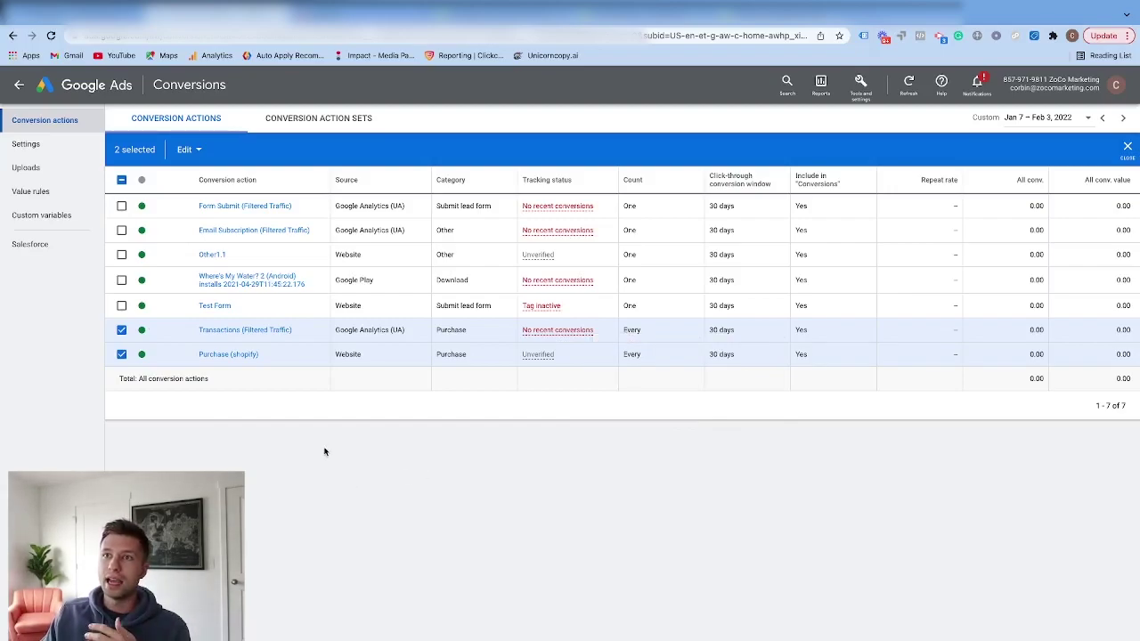
{"action": "left_click", "coordinate": [122, 355]}
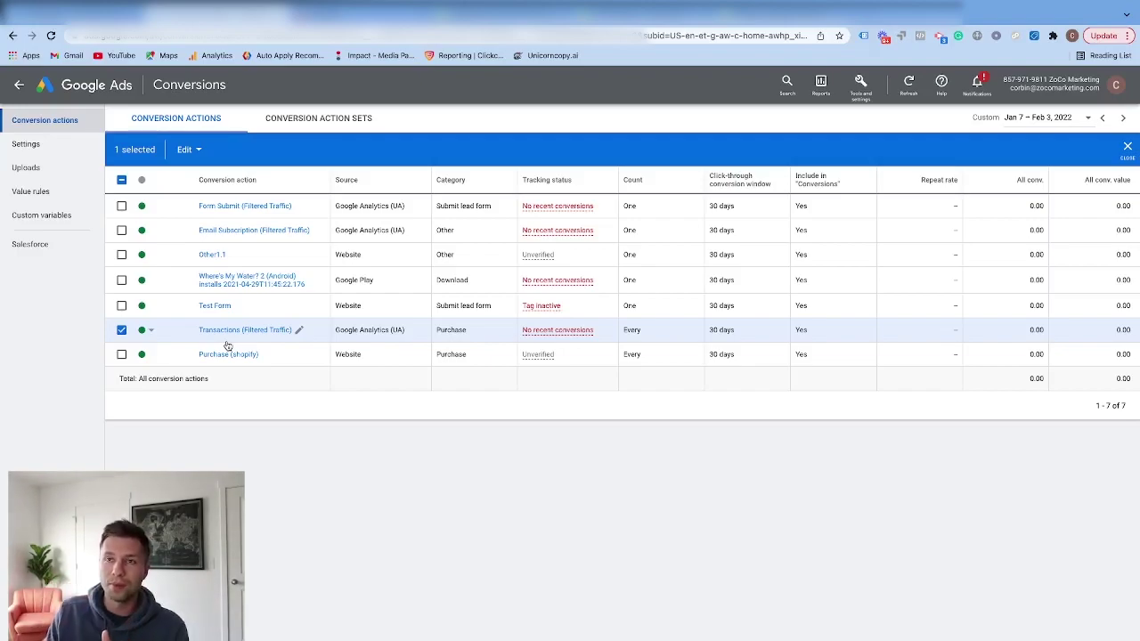
{"action": "left_click", "coordinate": [122, 330]}
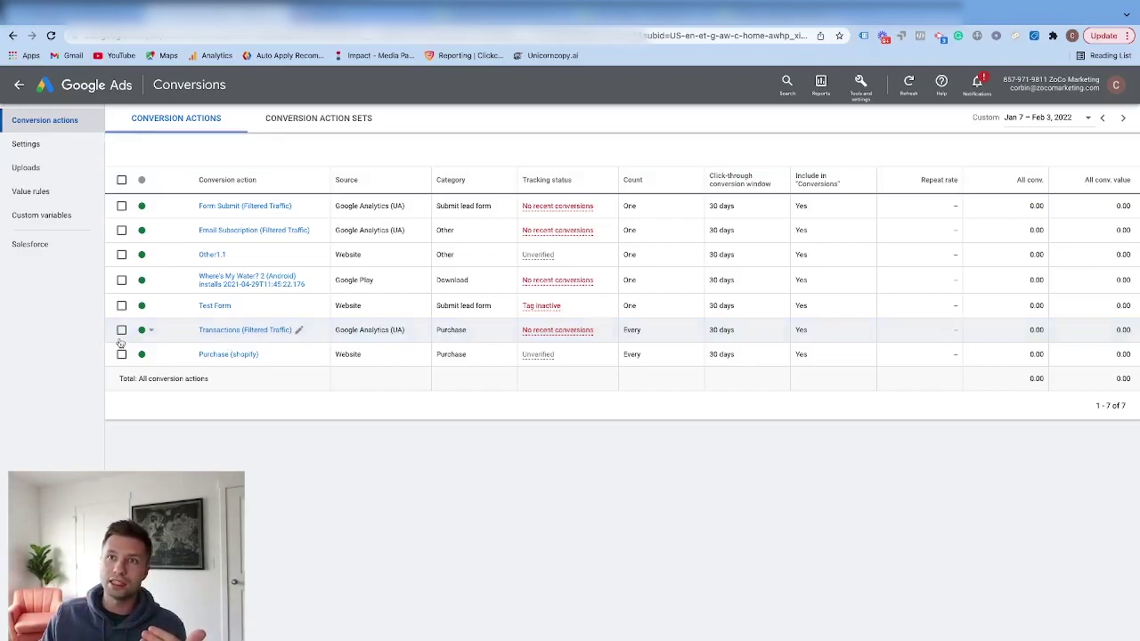
{"action": "left_click", "coordinate": [122, 354]}
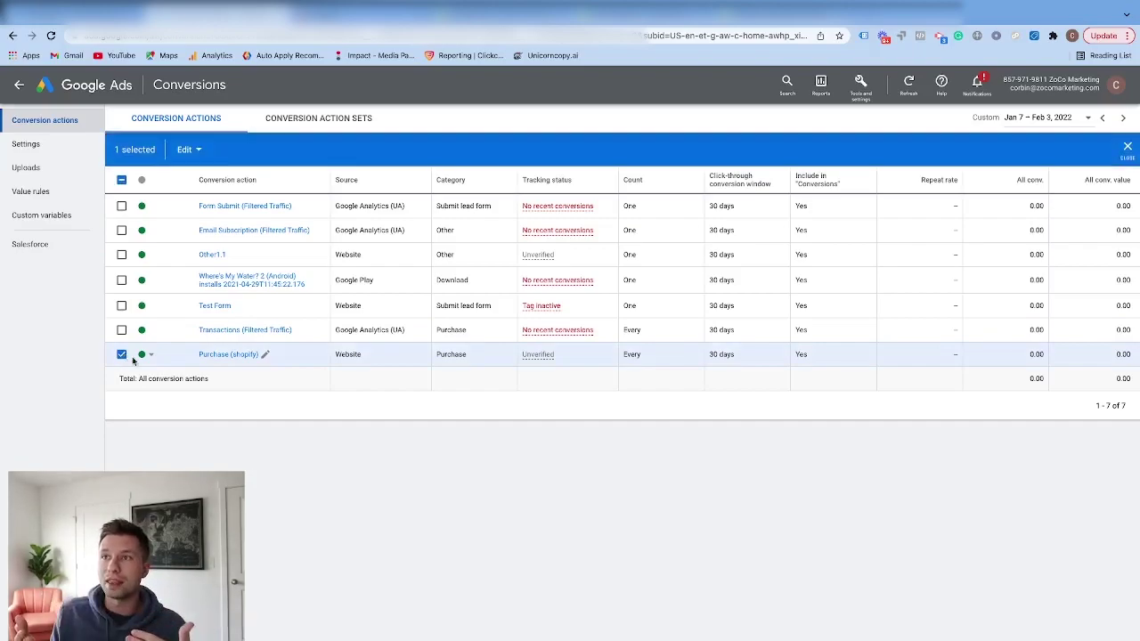